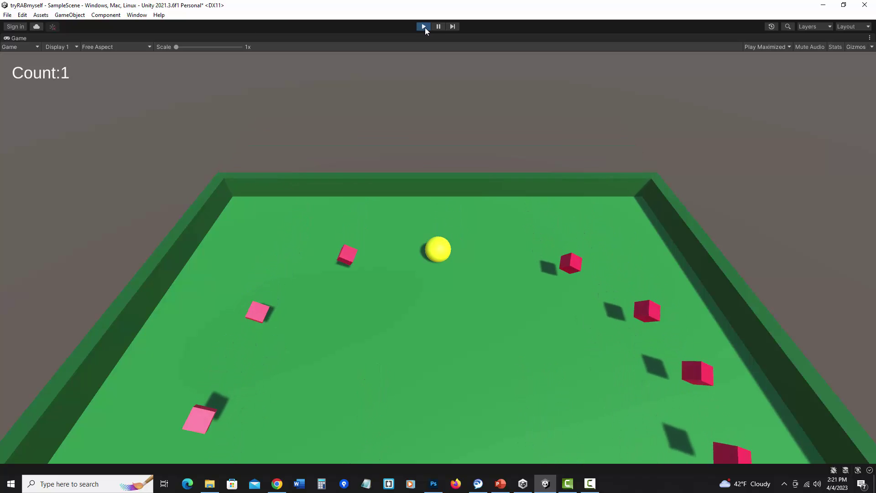
Steer the ball with the arrow keys to collect the red cubes, bringing Count to 11
{"action": "key", "text": "Right"}
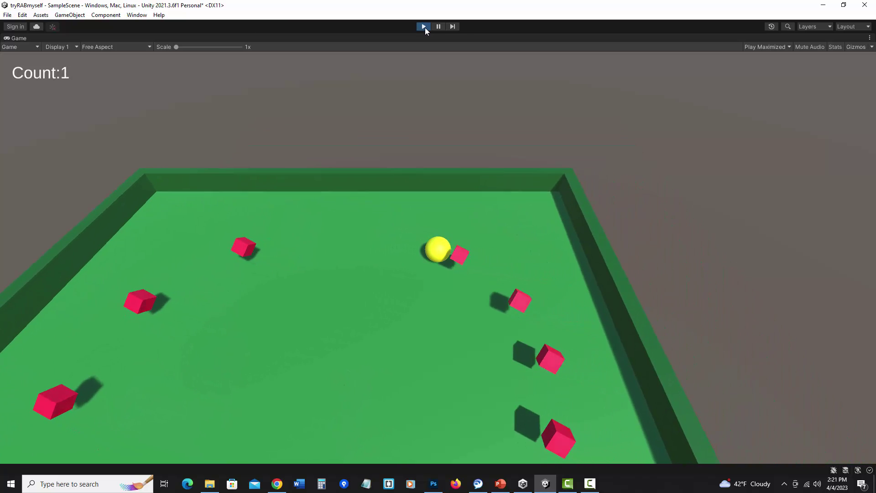
{"action": "key", "text": "Up"}
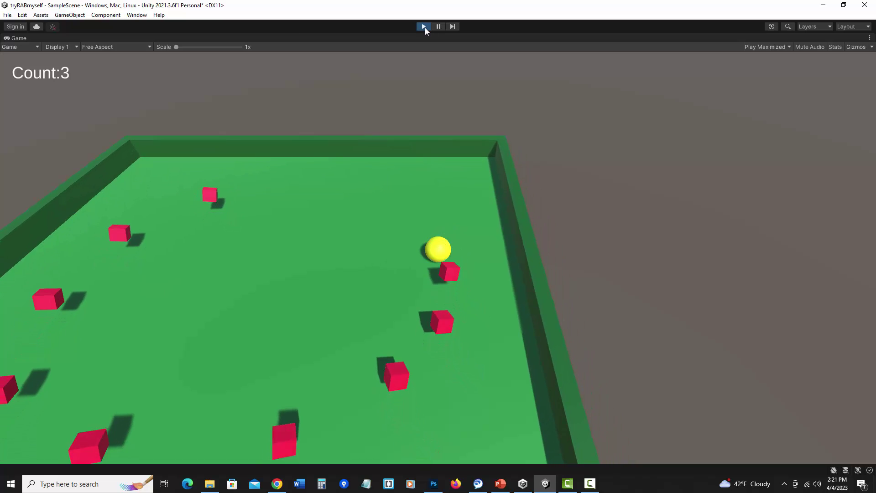
{"action": "key", "text": "Down"}
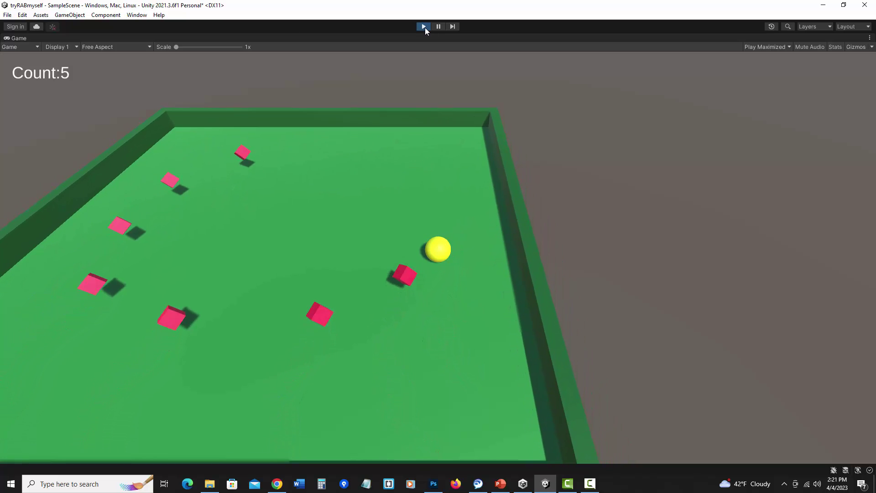
{"action": "key", "text": "Left"}
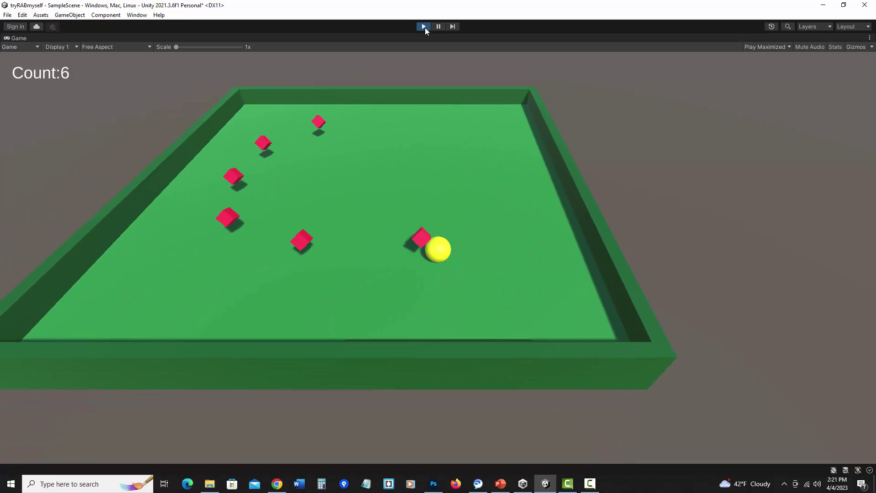
{"action": "key", "text": "Left"}
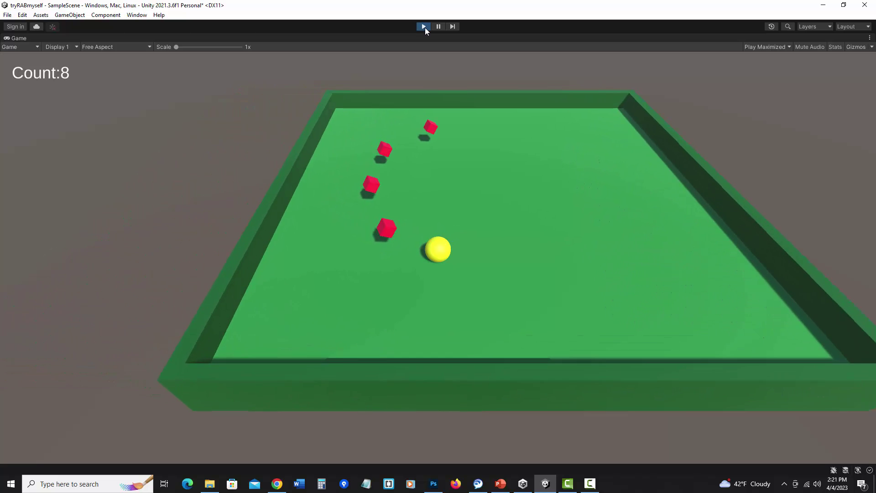
{"action": "key", "text": "Up"}
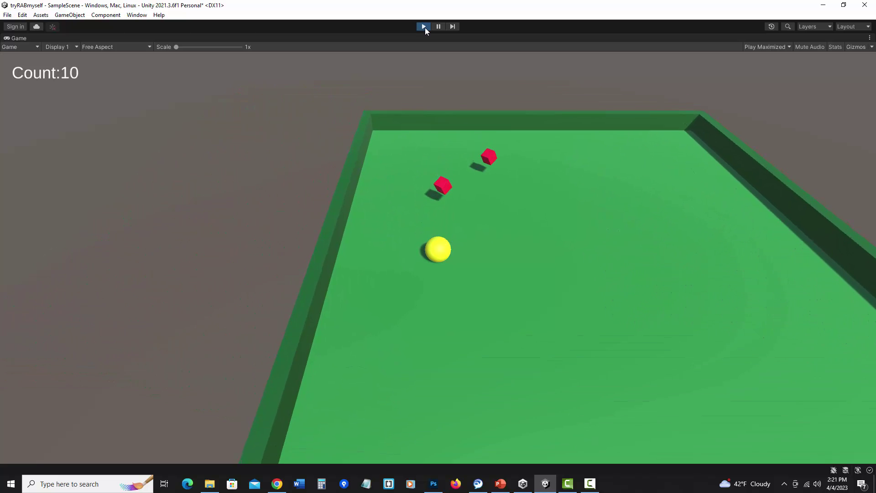
{"action": "key", "text": "Up"}
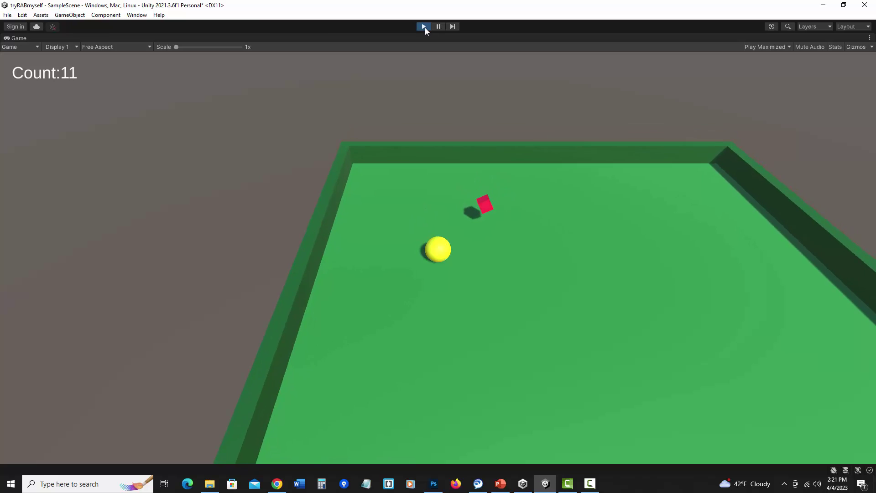
{"action": "key", "text": "Up"}
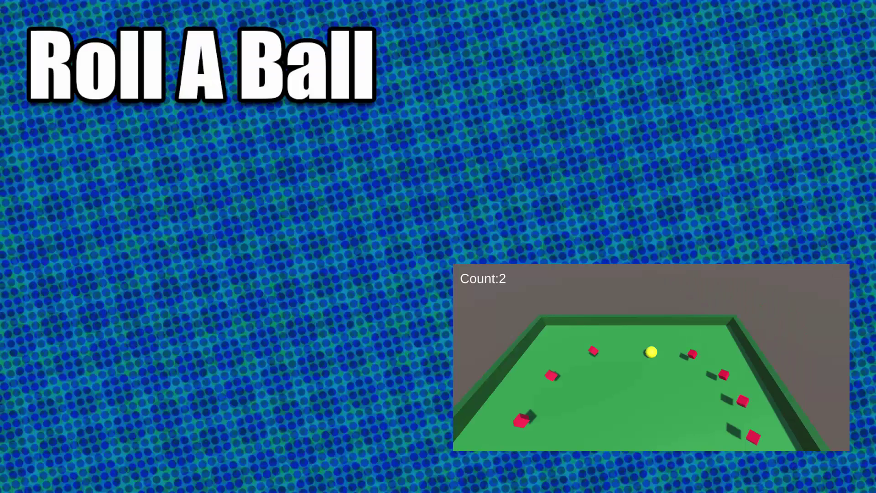
Reveal the outline bullets, from Board Setup through Scoring & UI to Building the Game
{"action": "key", "text": "Right"}
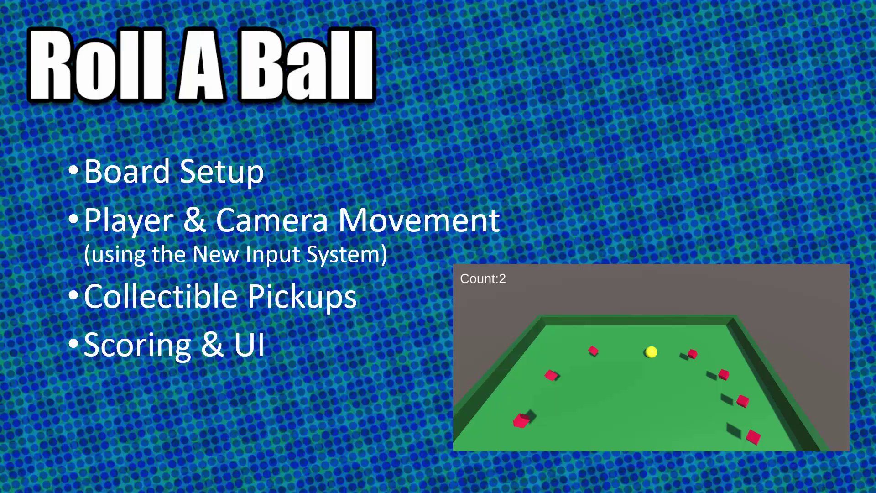
{"action": "key", "text": "Right"}
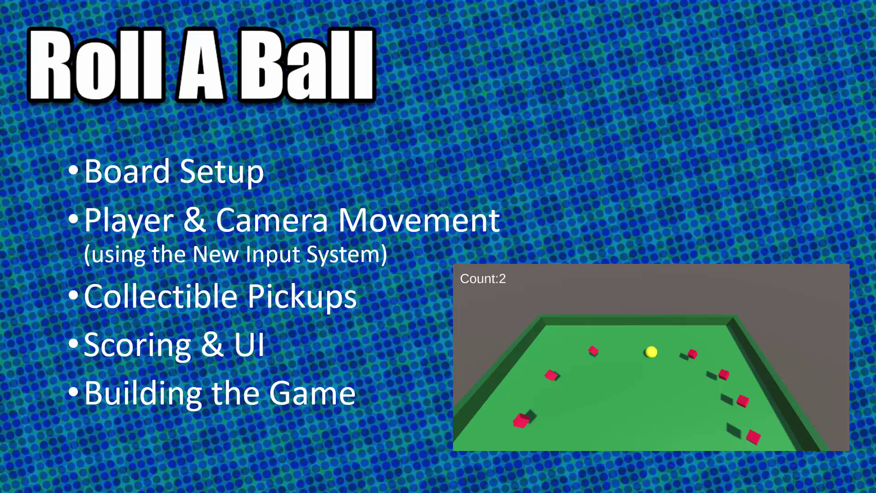
{"action": "key", "text": "Right"}
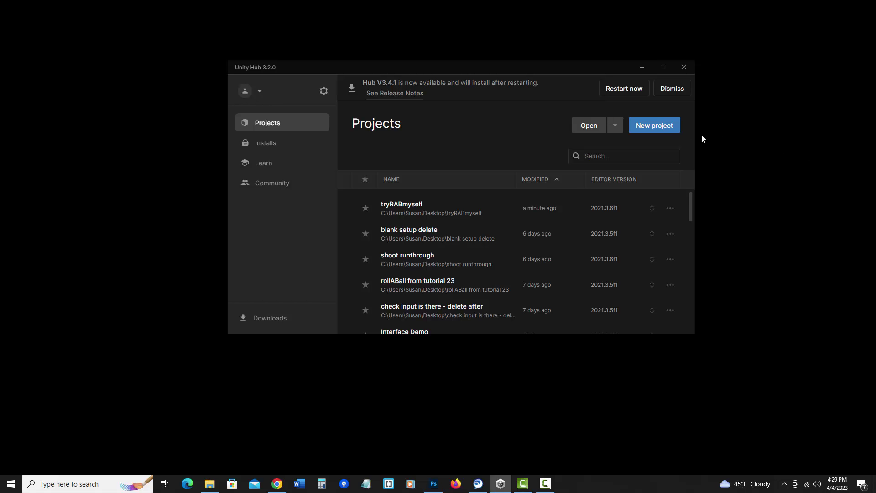
Create a 3D-template project named 'Roll A Ball' from Unity Hub
{"action": "left_click", "coordinate": [663, 128]}
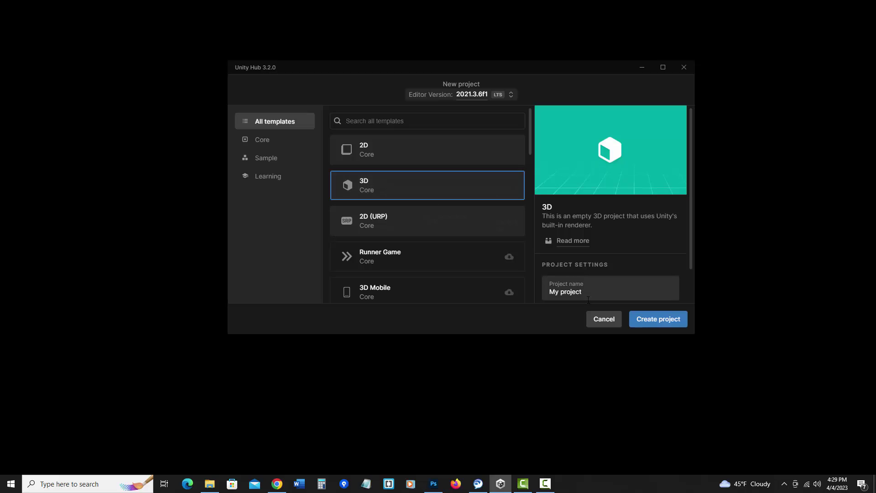
{"action": "left_click_drag", "start_coordinate": [593, 293], "coordinate": [547, 289]}
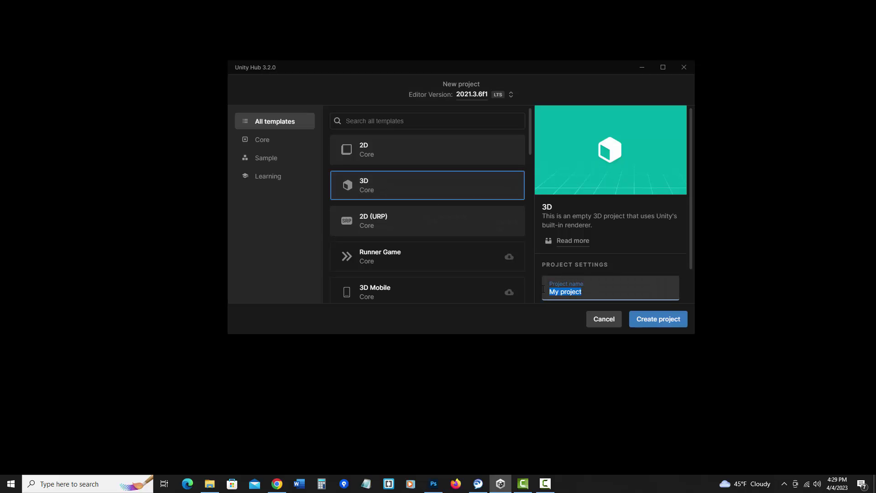
{"action": "type", "text": "Roll A Ball"}
{"action": "left_click", "coordinate": [655, 322]}
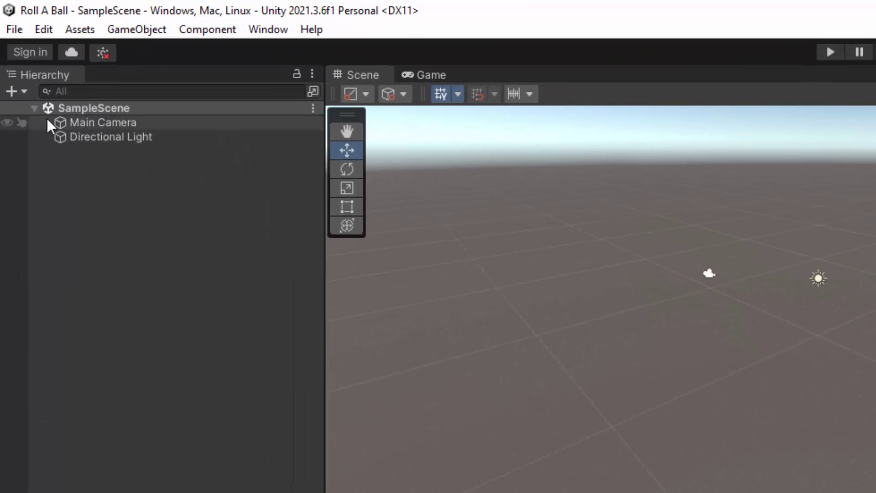
Add a 3D Plane and reset its Transform to position 0, 0, 0 and scale 1
{"action": "left_click", "coordinate": [23, 92]}
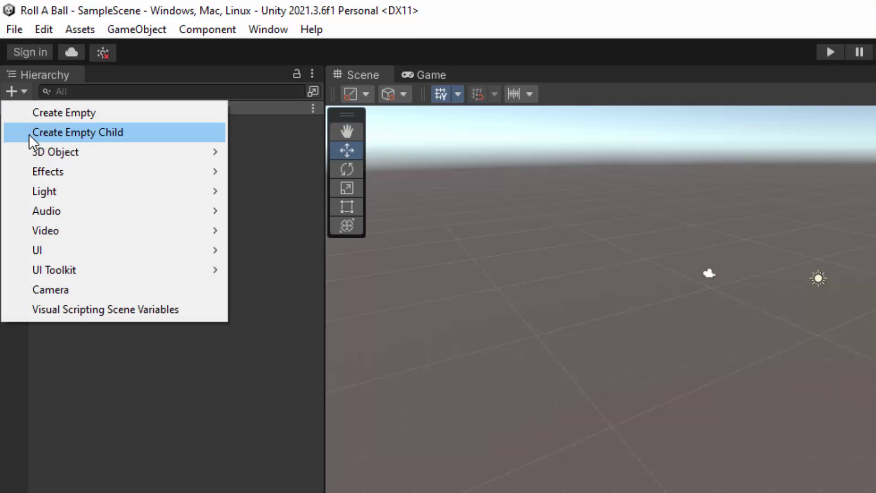
{"action": "mouse_move", "coordinate": [35, 152]}
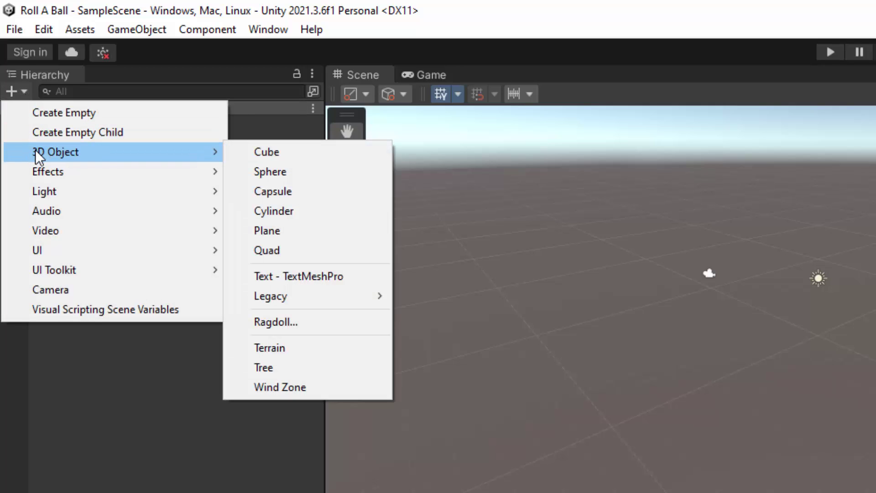
{"action": "left_click", "coordinate": [273, 230]}
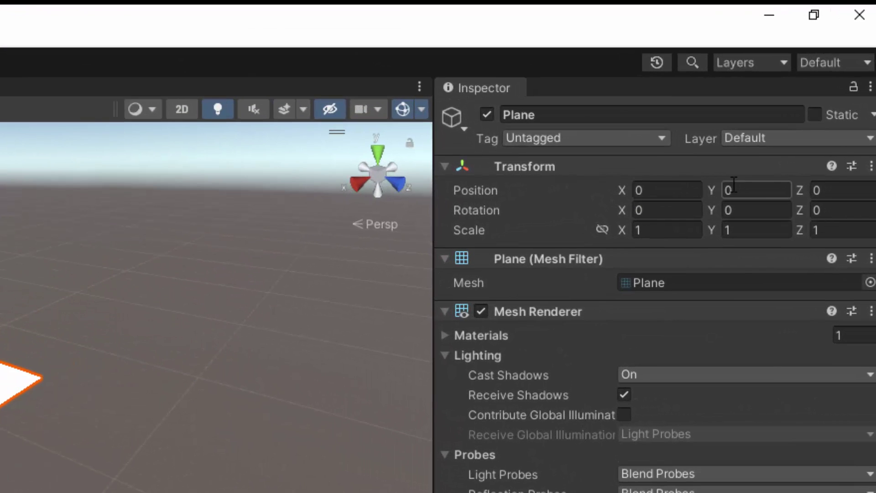
{"action": "left_click", "coordinate": [872, 169]}
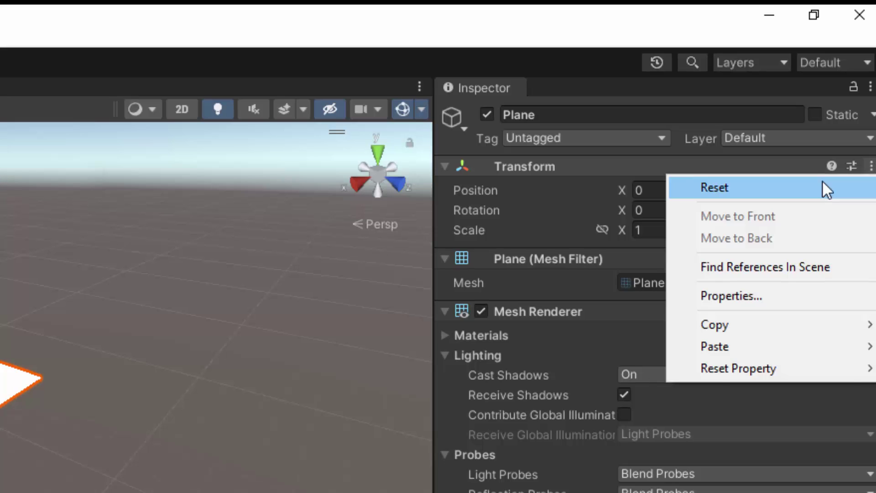
{"action": "left_click", "coordinate": [823, 183]}
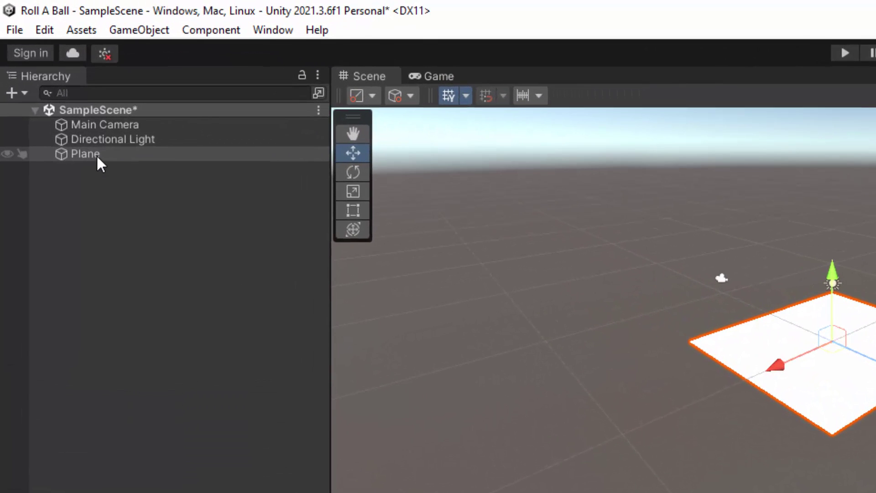
Rename the Plane to Ground
{"action": "left_click", "coordinate": [48, 77]}
{"action": "left_click", "coordinate": [96, 153]}
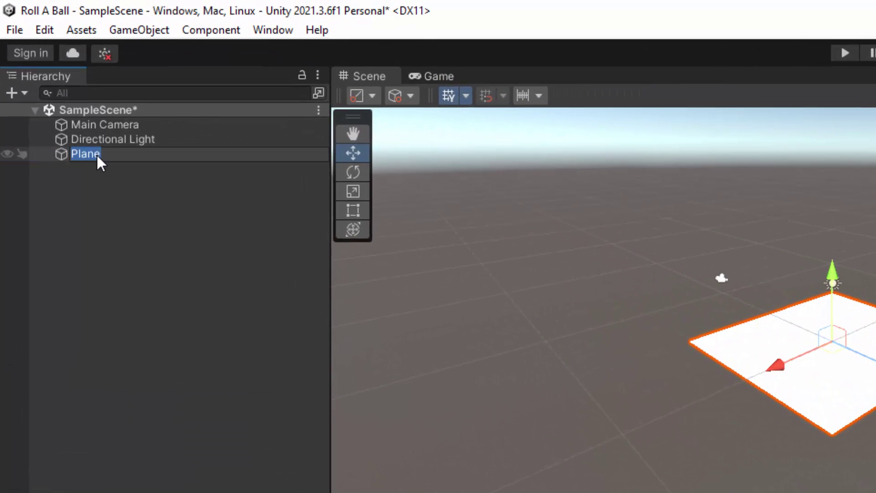
{"action": "type", "text": "Ground"}
{"action": "key", "text": "Return"}
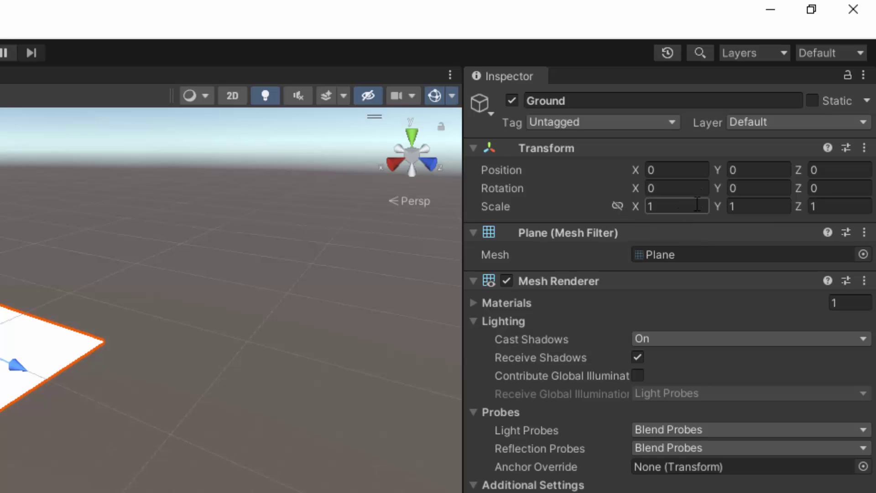
Set the Ground's X and Z scale to 2
{"action": "left_click", "coordinate": [667, 209]}
{"action": "type", "text": "2"}
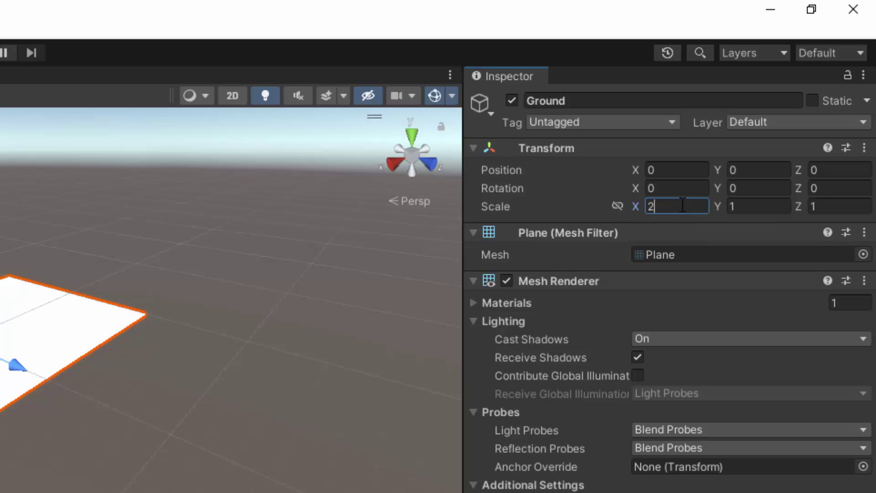
{"action": "left_click", "coordinate": [807, 205]}
{"action": "type", "text": "2"}
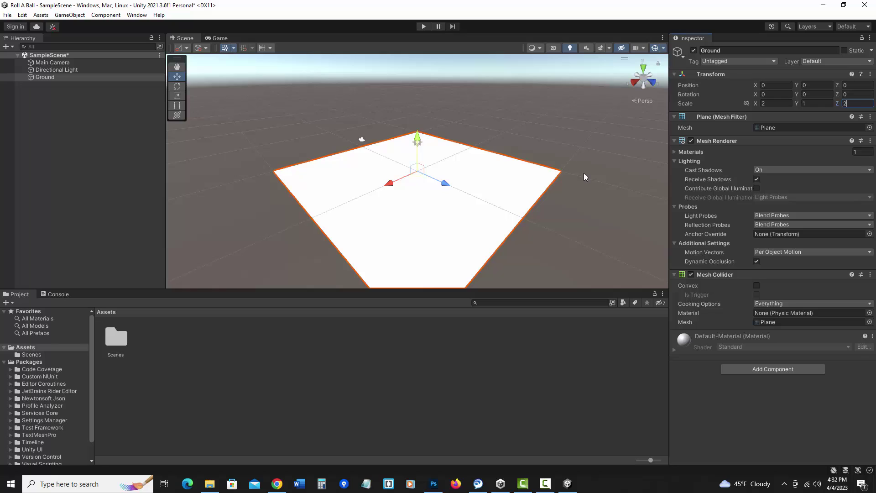
Create a new material in Assets named ground
{"action": "right_click", "coordinate": [162, 336]}
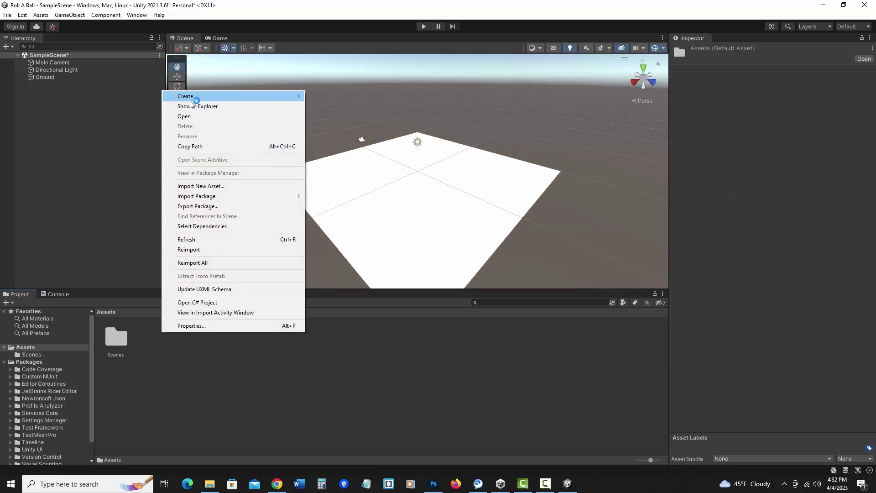
{"action": "mouse_move", "coordinate": [191, 103]}
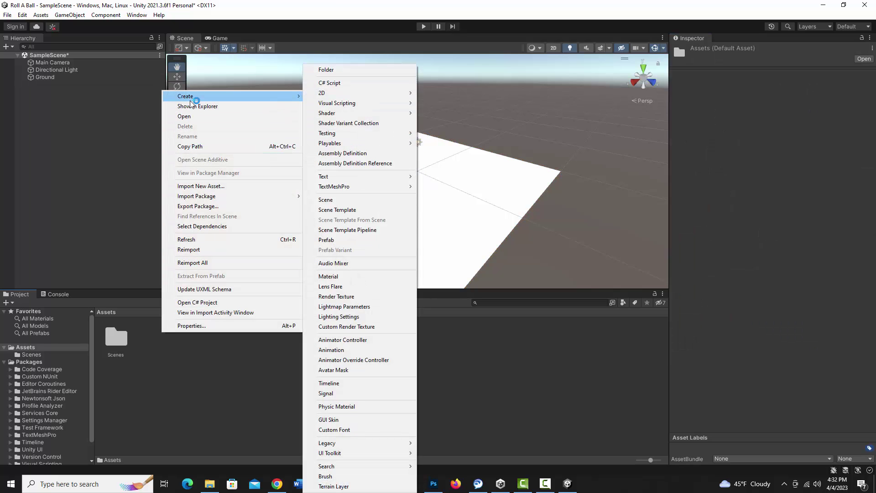
{"action": "left_click", "coordinate": [342, 276]}
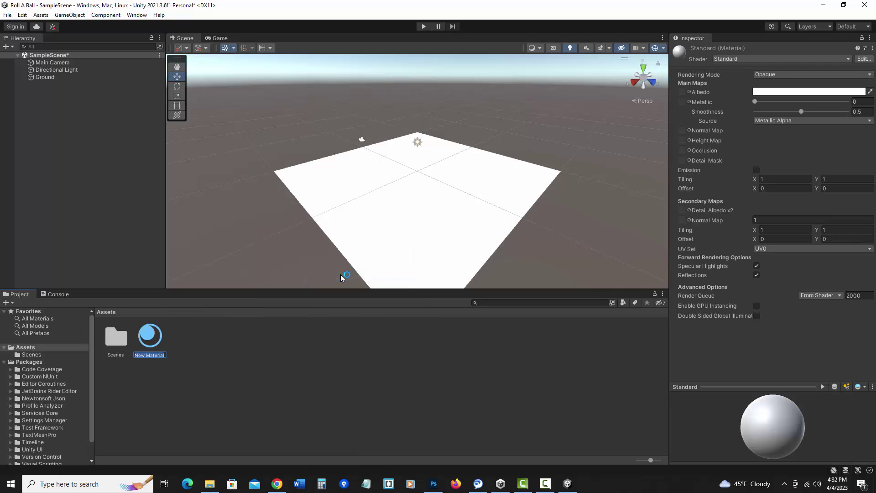
{"action": "type", "text": "ground"}
{"action": "key", "text": "Return"}
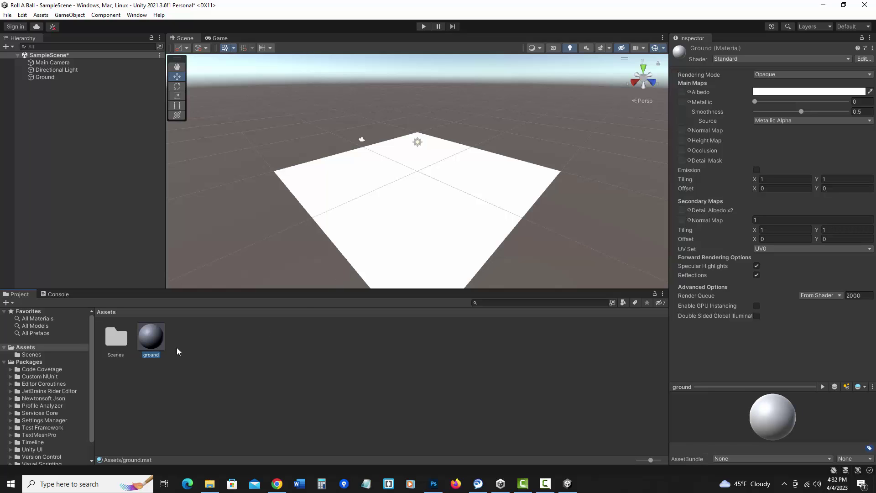
Set the ground material's Albedo to saturated green and apply it to the Ground plane
{"action": "left_click", "coordinate": [782, 93]}
{"action": "left_click", "coordinate": [791, 128]}
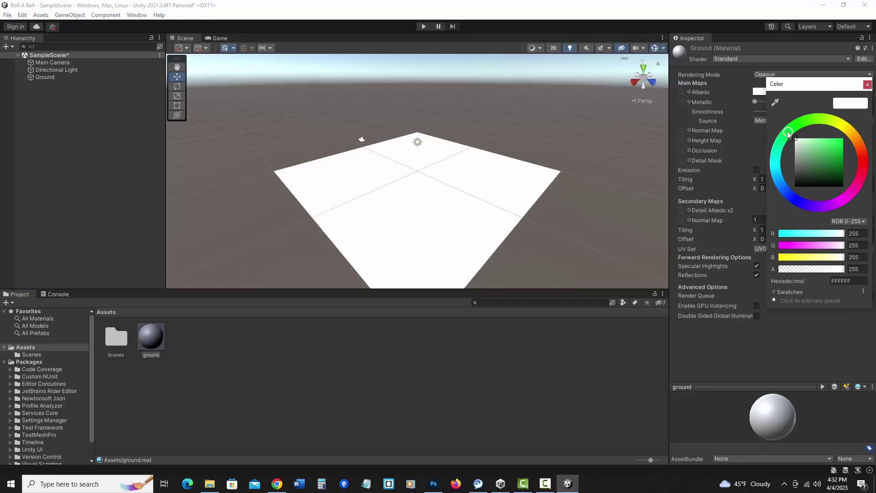
{"action": "left_click", "coordinate": [839, 143]}
{"action": "left_click", "coordinate": [867, 85]}
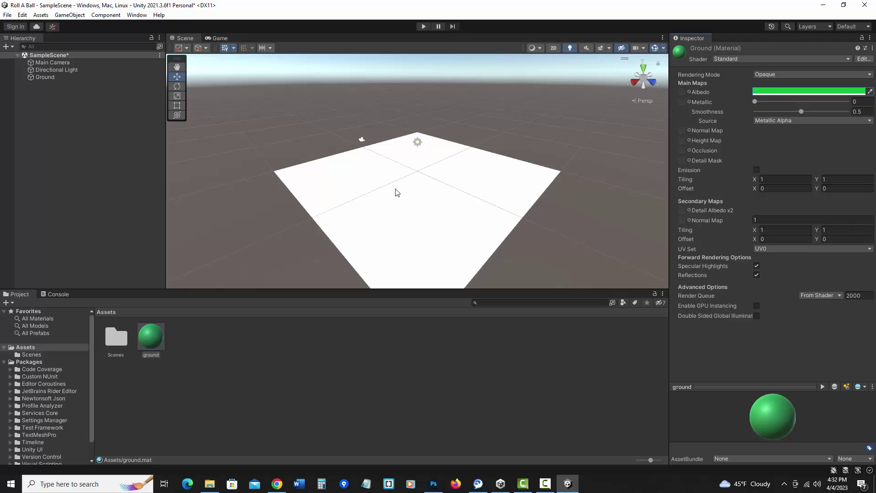
{"action": "left_click_drag", "start_coordinate": [146, 337], "coordinate": [57, 79]}
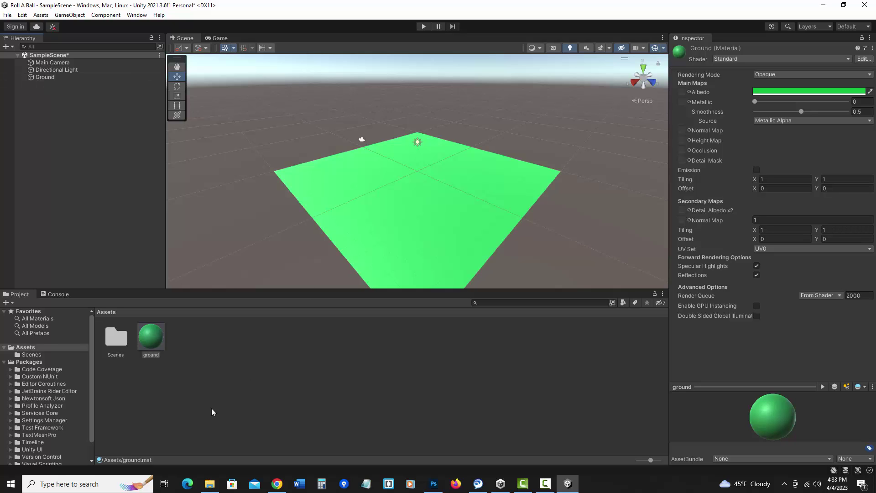
Add a folder named Materials in Assets and drag the ground material into it
{"action": "right_click", "coordinate": [179, 337]}
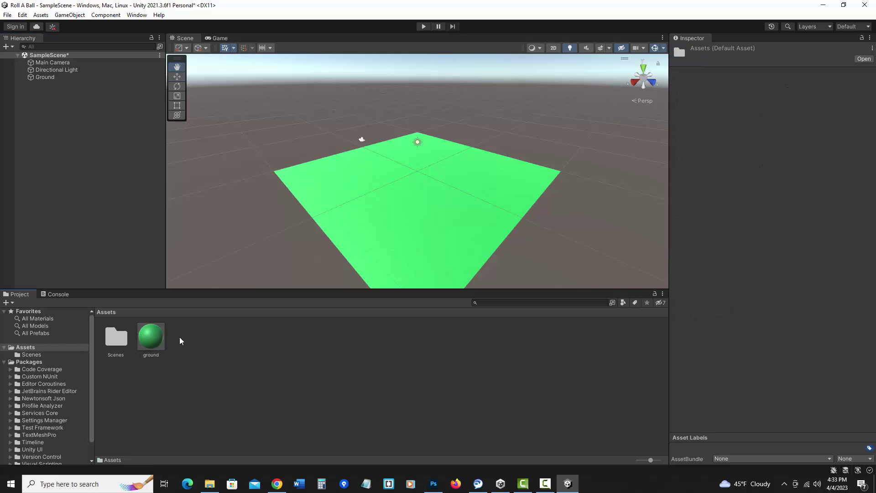
{"action": "mouse_move", "coordinate": [227, 104]}
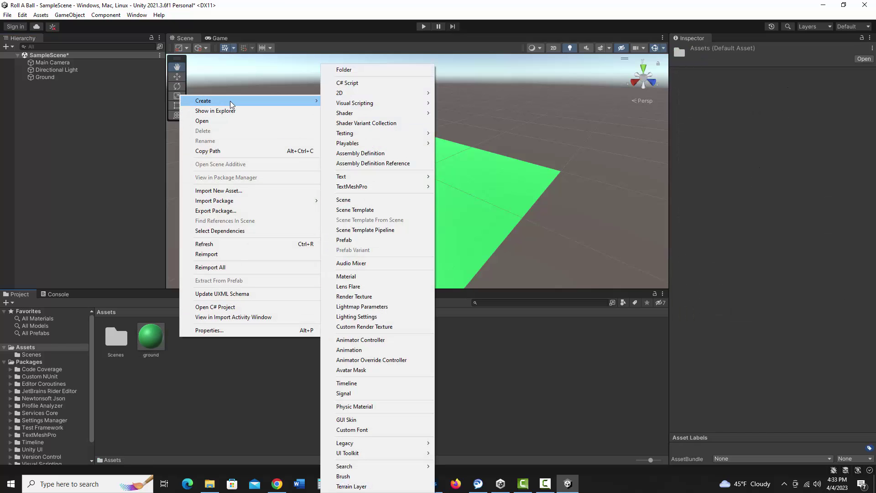
{"action": "left_click", "coordinate": [357, 70]}
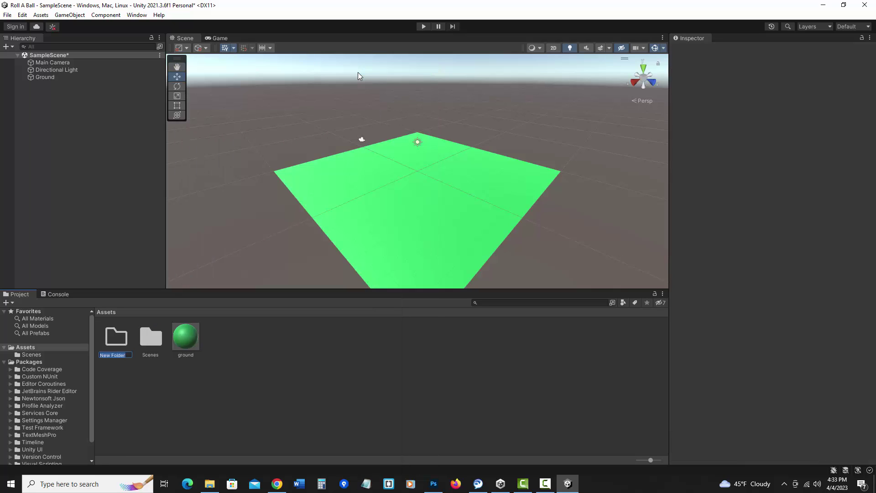
{"action": "type", "text": "Materials"}
{"action": "key", "text": "Return"}
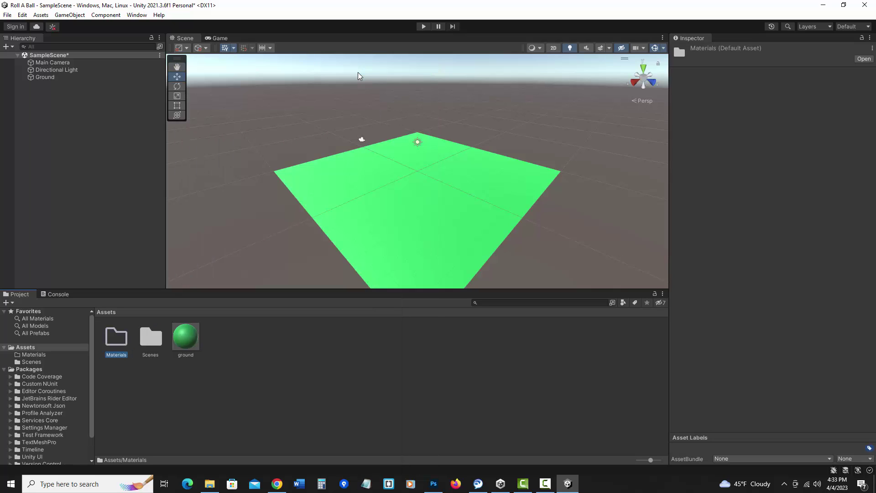
{"action": "left_click_drag", "start_coordinate": [187, 338], "coordinate": [115, 337]}
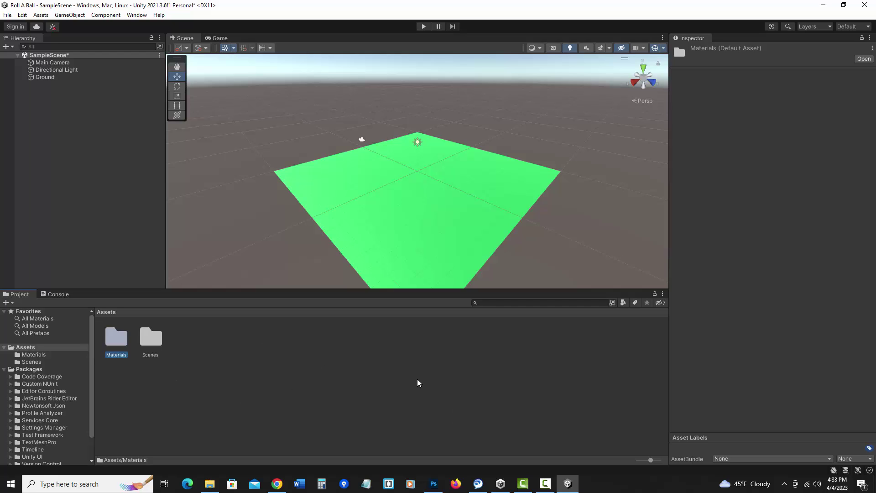
Add an empty GameObject named Walls and reset its Transform to position 0, 0, 0
{"action": "left_click", "coordinate": [229, 386]}
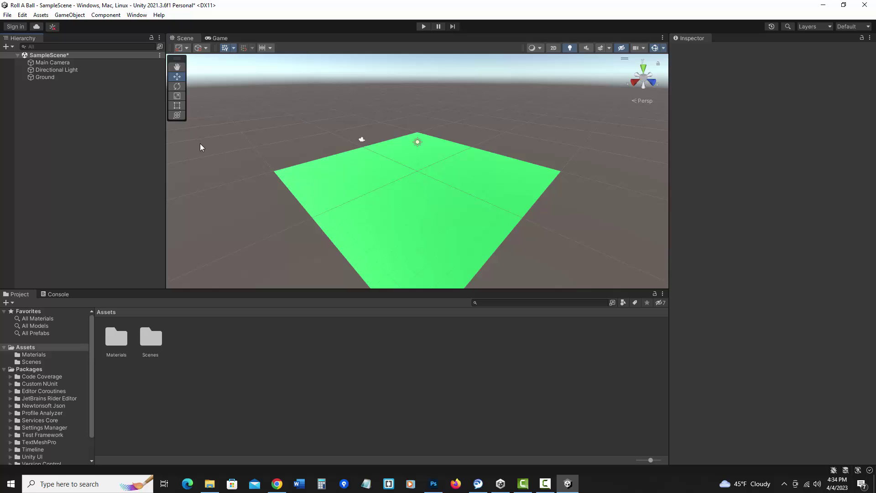
{"action": "left_click", "coordinate": [12, 47]}
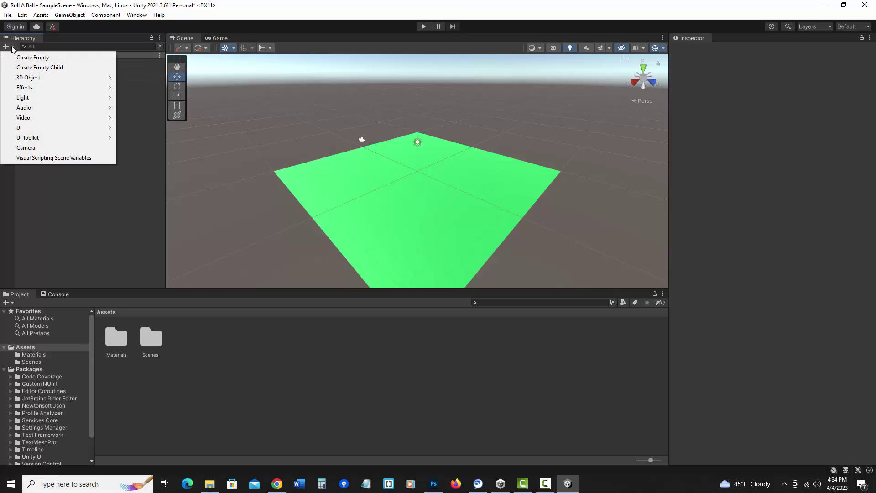
{"action": "left_click", "coordinate": [32, 58]}
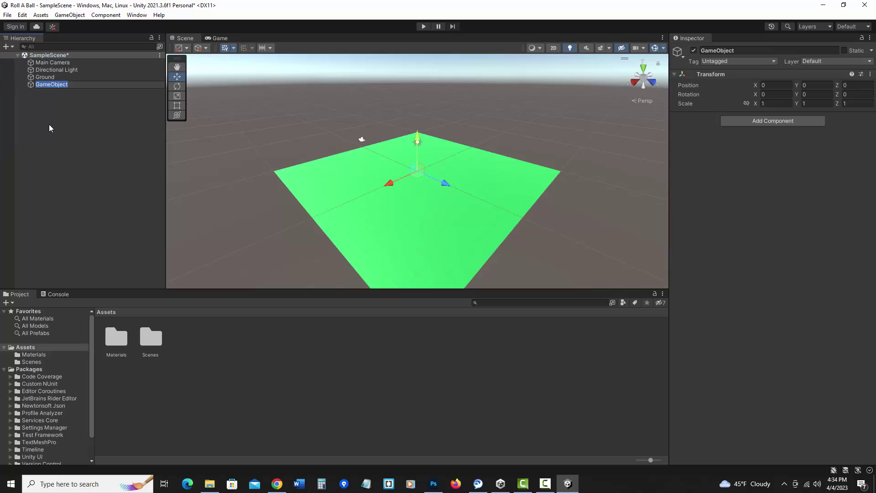
{"action": "type", "text": "Walls"}
{"action": "key", "text": "Return"}
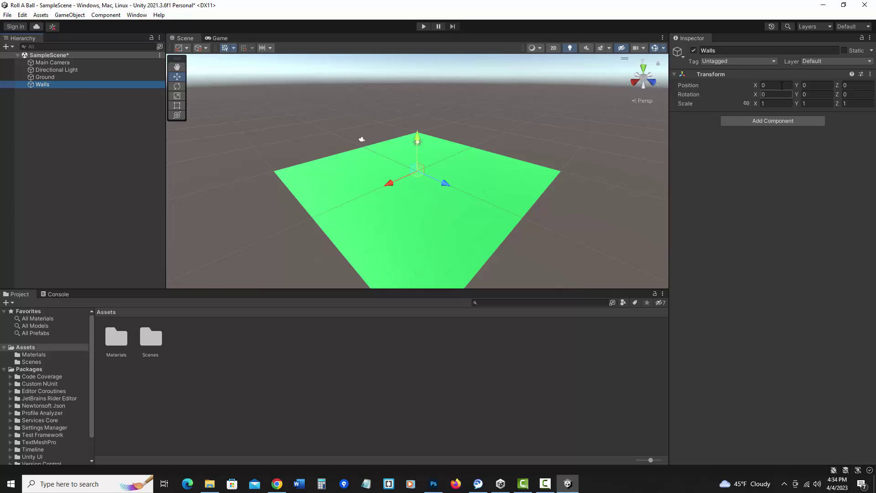
{"action": "left_click", "coordinate": [870, 74]}
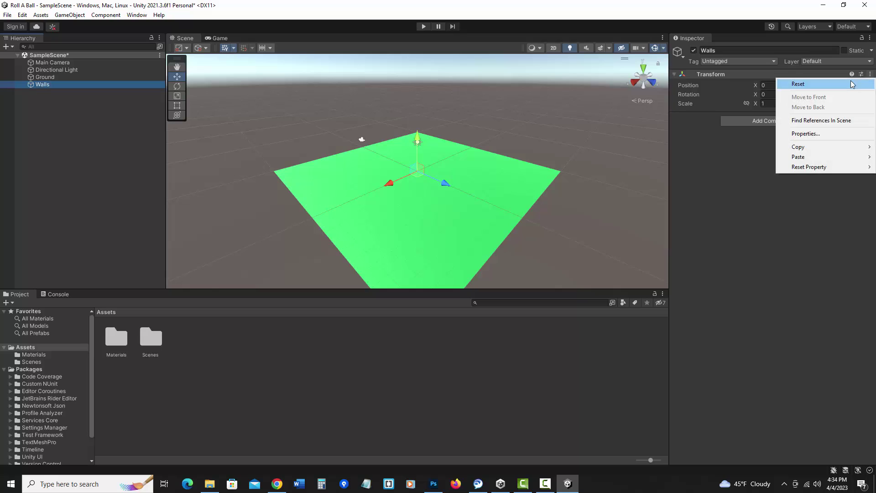
{"action": "left_click", "coordinate": [850, 84]}
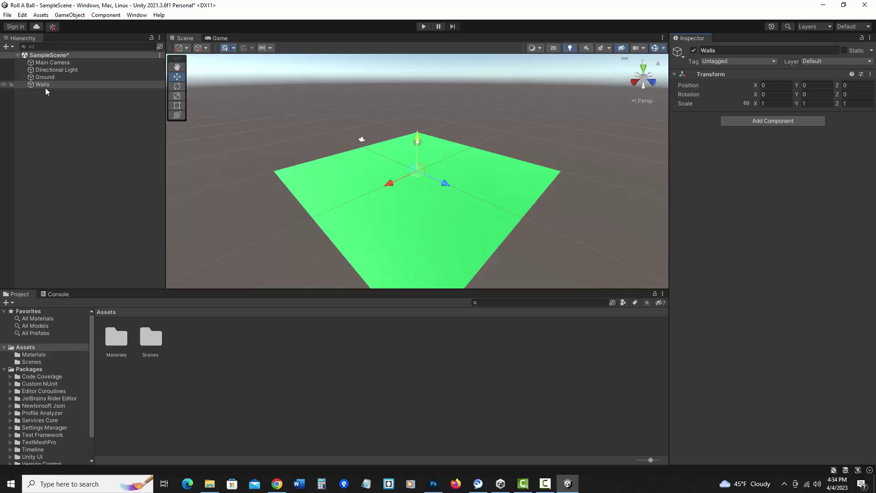
Add a Cube, name it West Wall, and parent it under Walls
{"action": "left_click", "coordinate": [12, 47]}
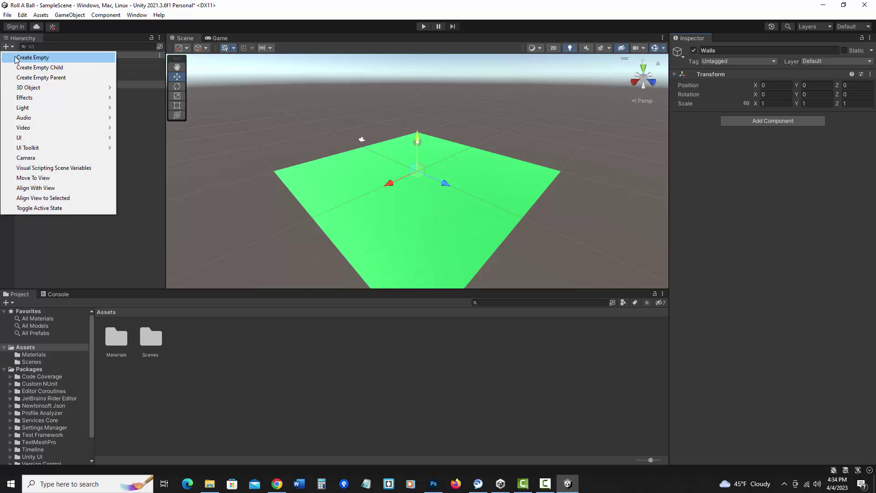
{"action": "mouse_move", "coordinate": [20, 91]}
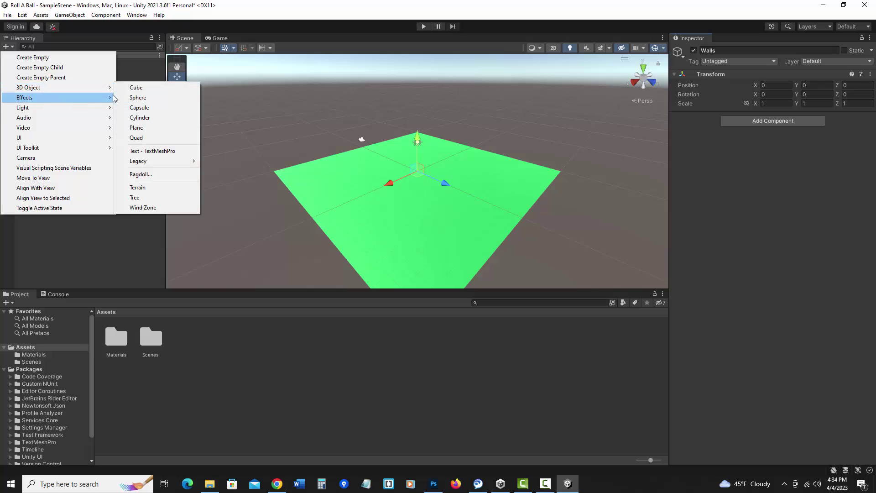
{"action": "left_click", "coordinate": [166, 88]}
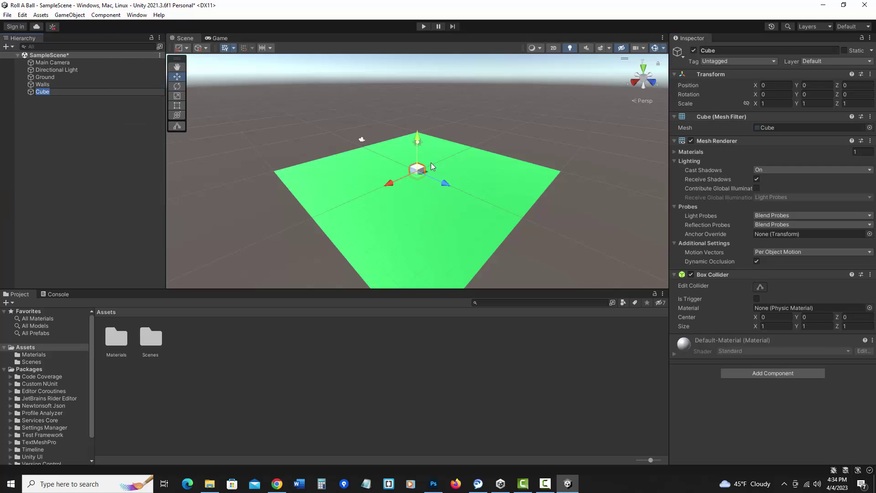
{"action": "scroll", "coordinate": [420, 184], "scroll_direction": "up", "scroll_amount": 1}
{"action": "scroll", "coordinate": [420, 184], "scroll_direction": "up", "scroll_amount": 5}
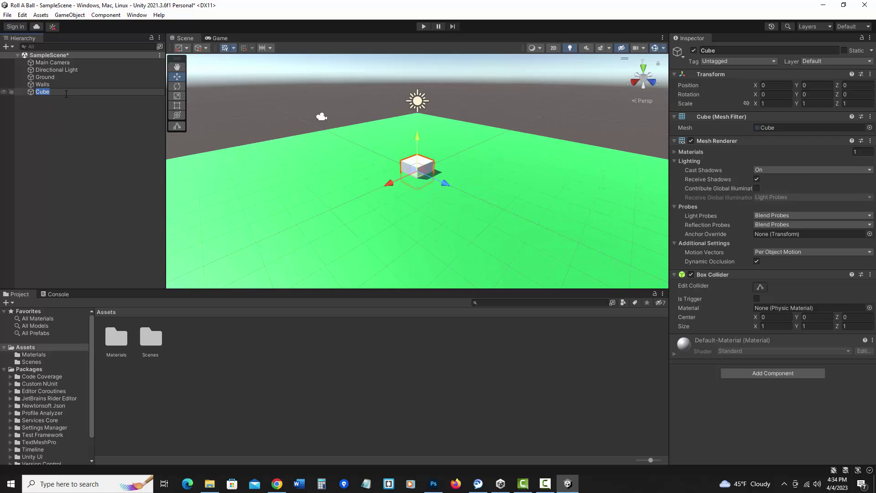
{"action": "type", "text": "West Wal"}
{"action": "key", "text": "Return"}
{"action": "left_click_drag", "start_coordinate": [32, 91], "coordinate": [38, 85]}
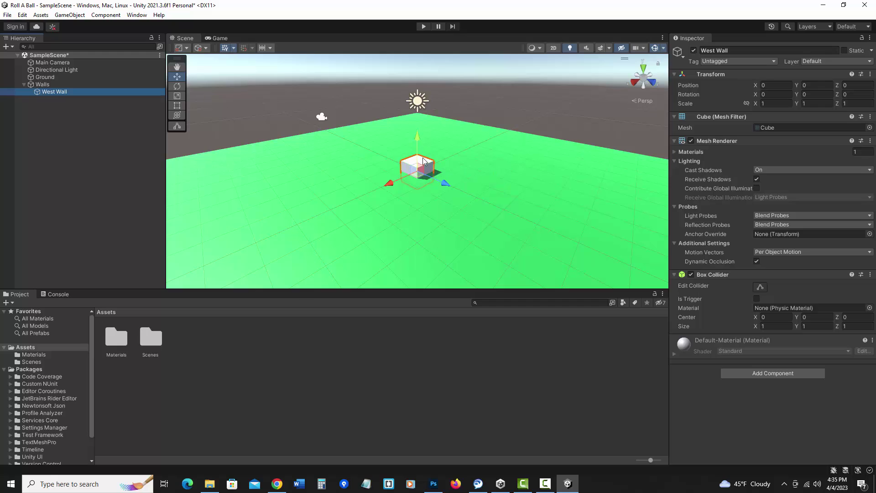
Set West Wall's scale to X 0.5, Y 2, Z 20.5 and view the whole board
{"action": "left_click", "coordinate": [783, 105]}
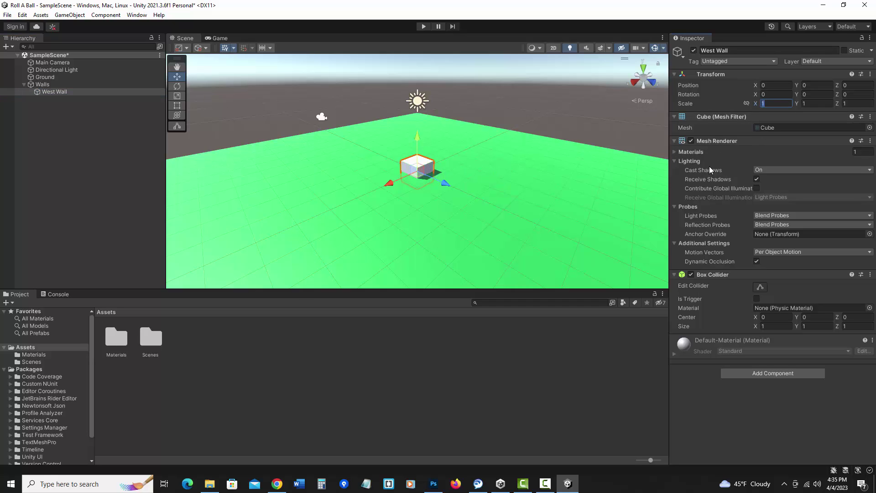
{"action": "type", "text": ".5"}
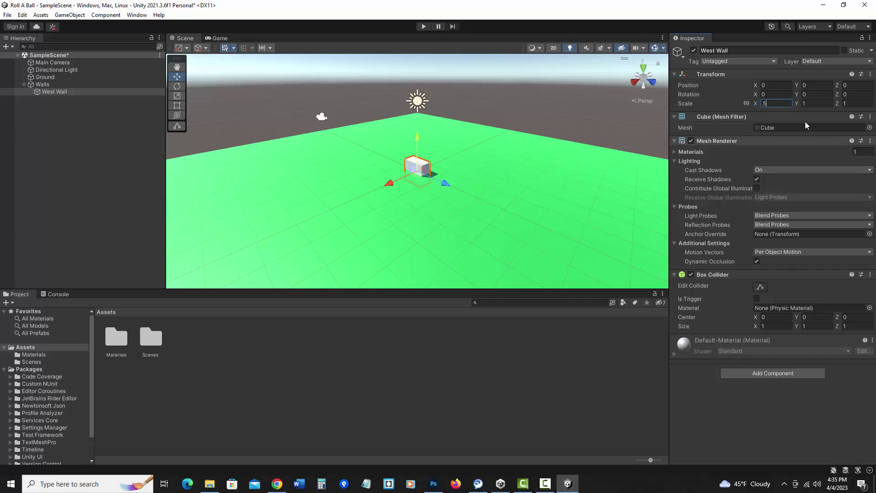
{"action": "key", "text": "Tab"}
{"action": "type", "text": "2"}
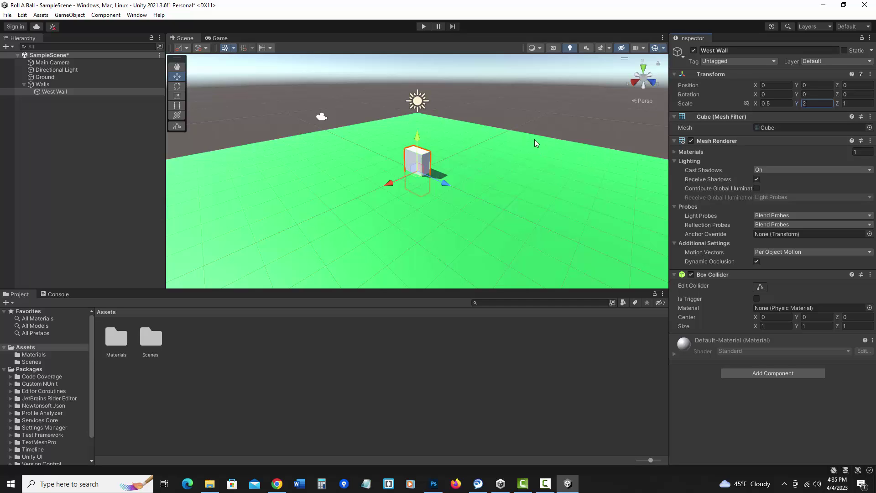
{"action": "key", "text": "Tab"}
{"action": "type", "text": "20.5"}
{"action": "scroll", "coordinate": [571, 173], "scroll_direction": "down", "scroll_amount": 5}
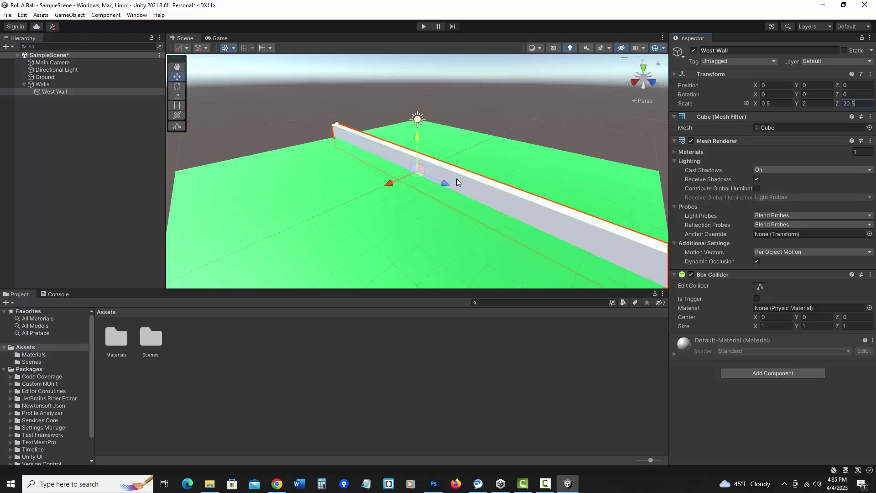
{"action": "left_click", "coordinate": [491, 219]}
{"action": "middle_click_drag", "start_coordinate": [487, 215], "coordinate": [470, 196]}
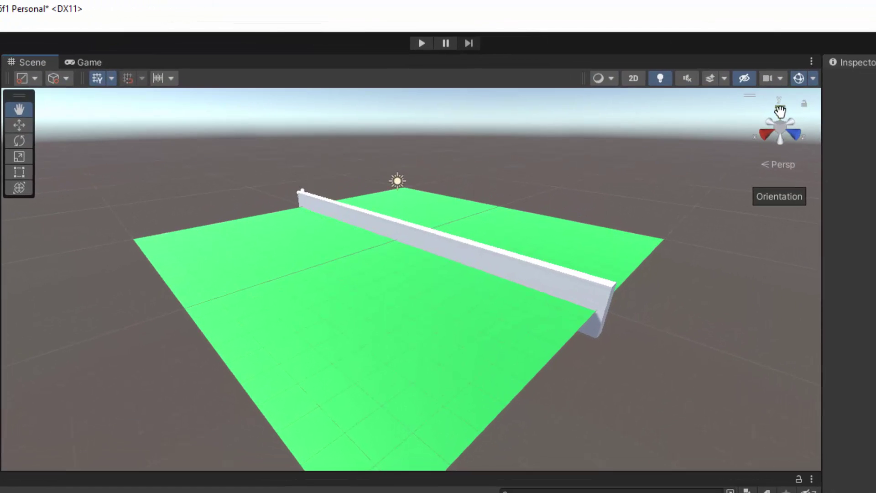
{"action": "left_click", "coordinate": [780, 111]}
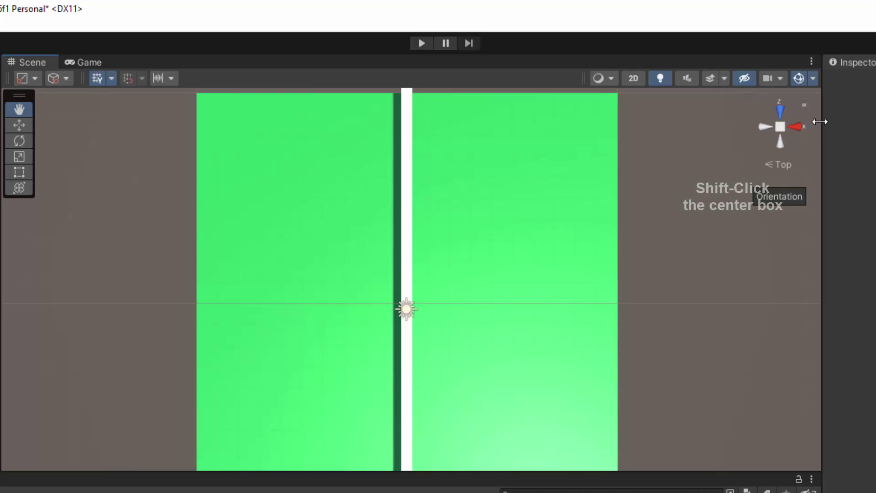
{"action": "left_click", "coordinate": [781, 128], "text": "shift"}
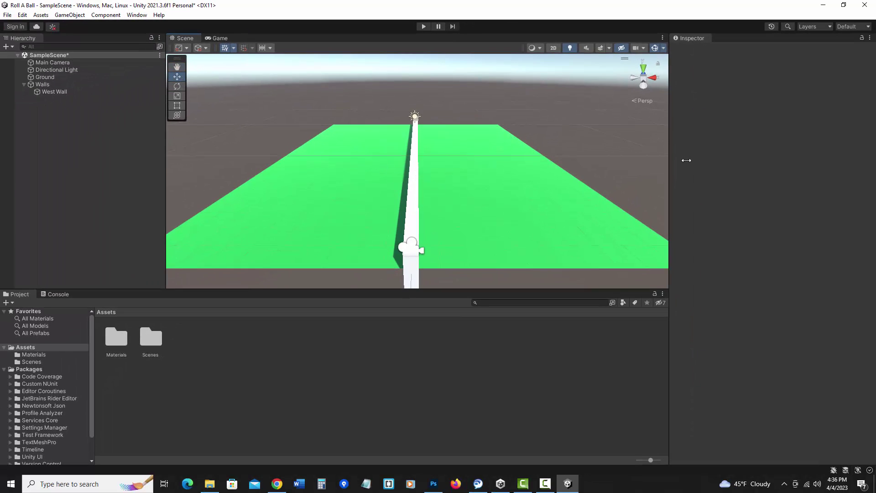
Set the West Wall's Position X to -10 so it lines the ground's left edge
{"action": "left_click", "coordinate": [53, 91]}
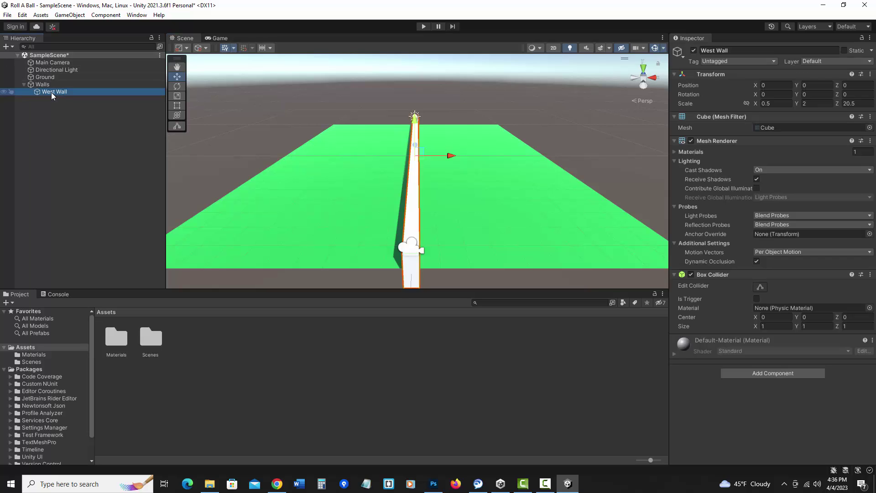
{"action": "left_click", "coordinate": [761, 85]}
{"action": "type", "text": "-"}
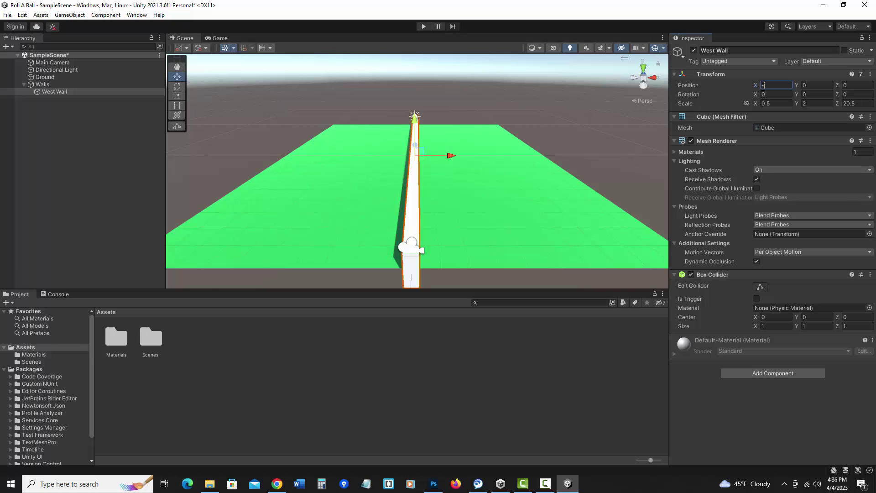
{"action": "type", "text": "10"}
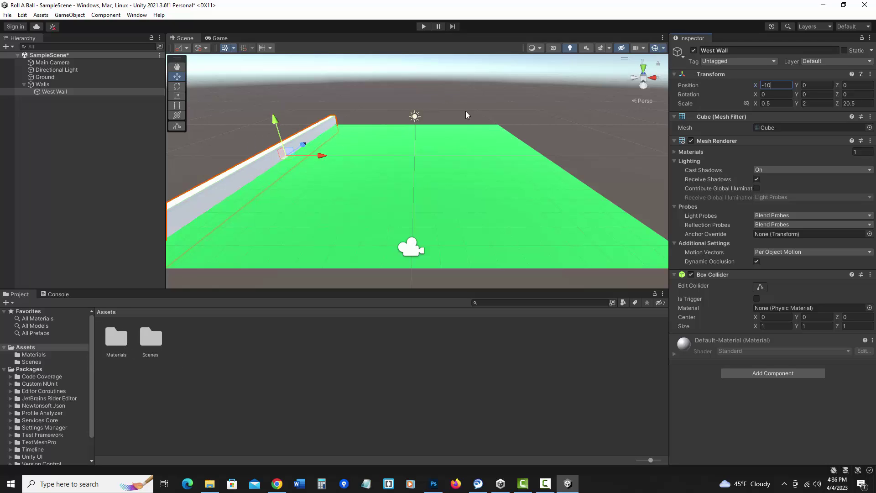
{"action": "scroll", "coordinate": [336, 180], "scroll_direction": "down", "scroll_amount": 5}
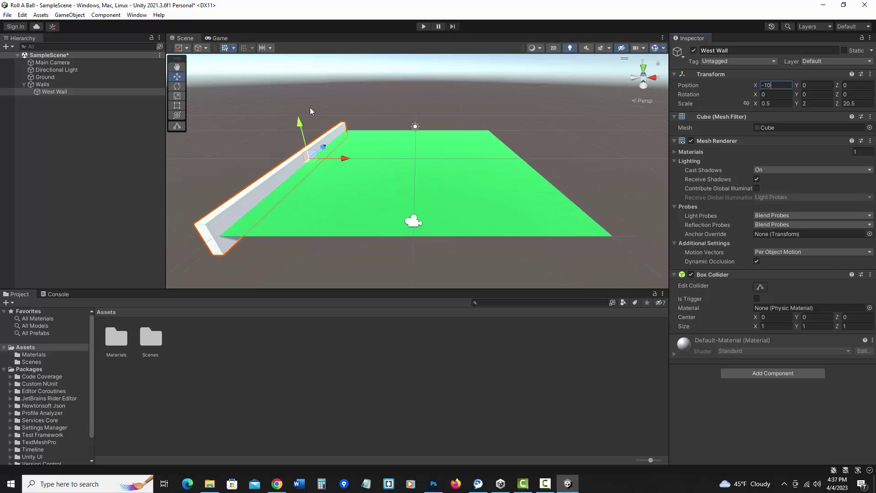
Duplicate West Wall, rename the copy 'East Wall', and set its Position X to 10
{"action": "left_click", "coordinate": [51, 92]}
{"action": "right_click", "coordinate": [57, 91]}
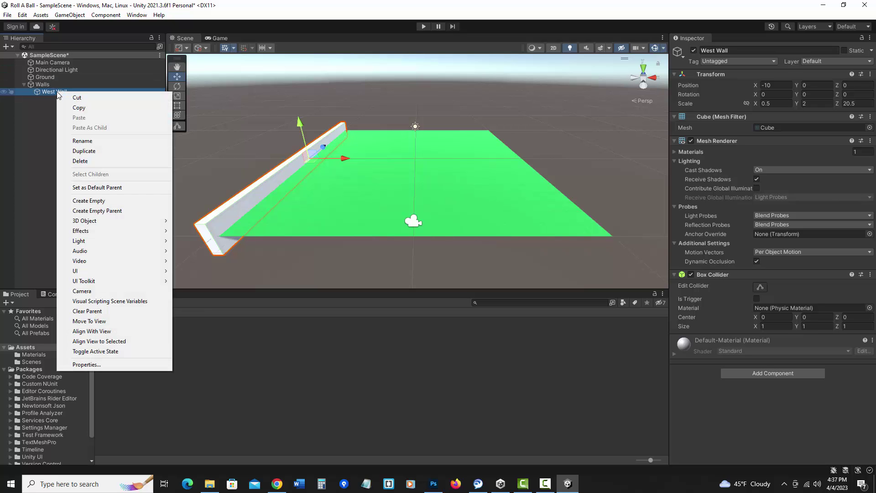
{"action": "left_click", "coordinate": [110, 149]}
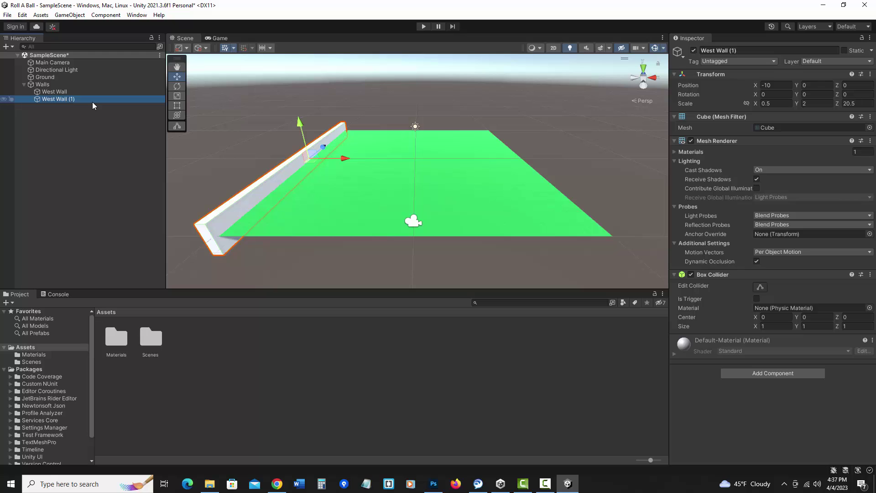
{"action": "left_click", "coordinate": [70, 98]}
{"action": "type", "text": "East Wall"}
{"action": "key", "text": "Return"}
{"action": "left_click", "coordinate": [776, 85]}
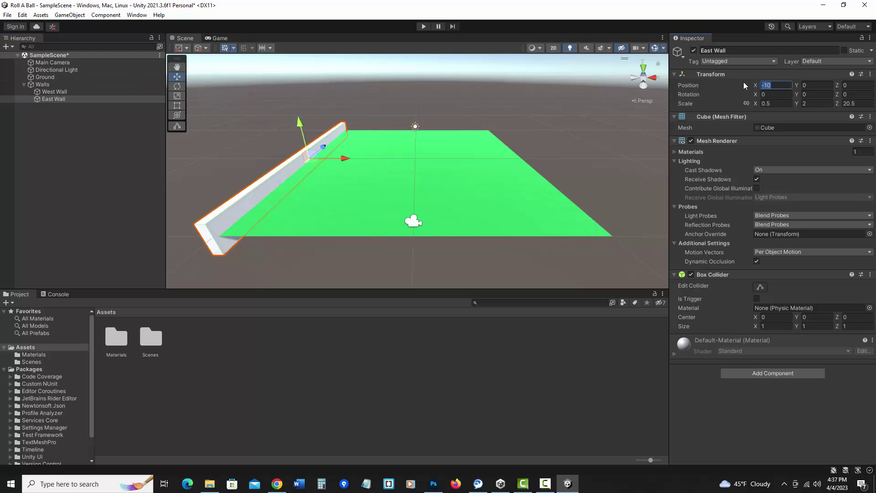
{"action": "type", "text": "10"}
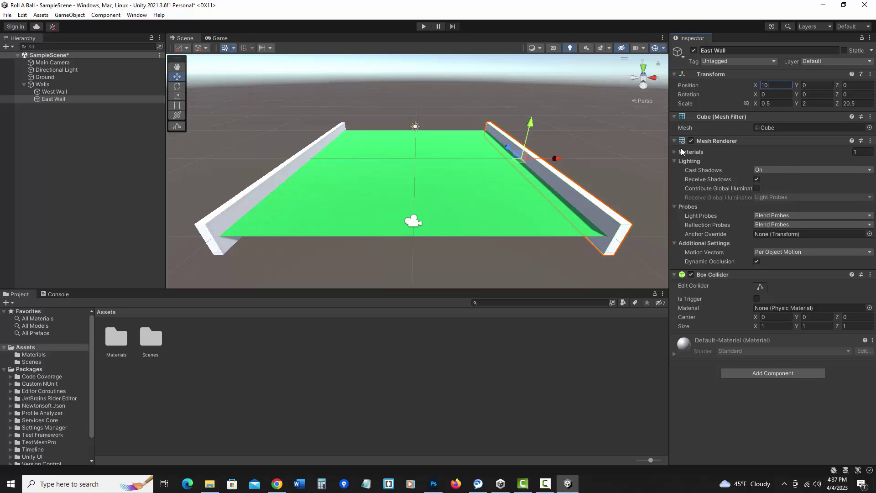
Duplicate East Wall and rename the copy 'North Wall'
{"action": "right_click", "coordinate": [49, 99]}
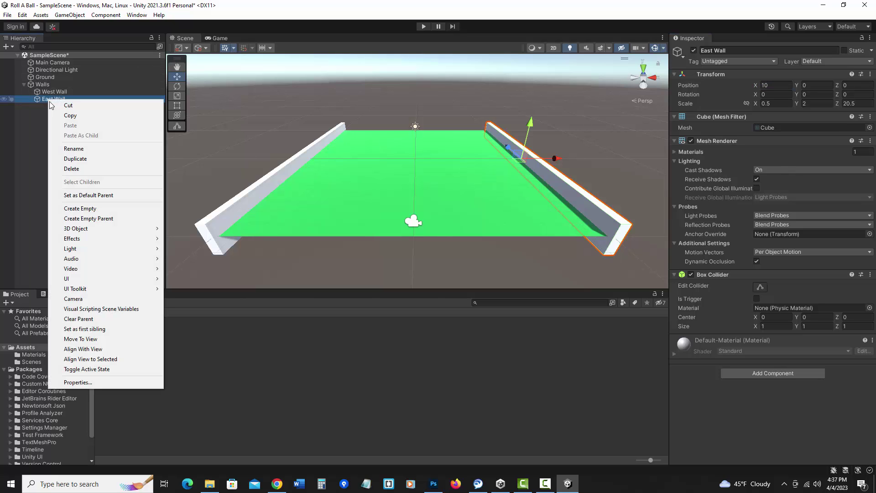
{"action": "left_click", "coordinate": [99, 156]}
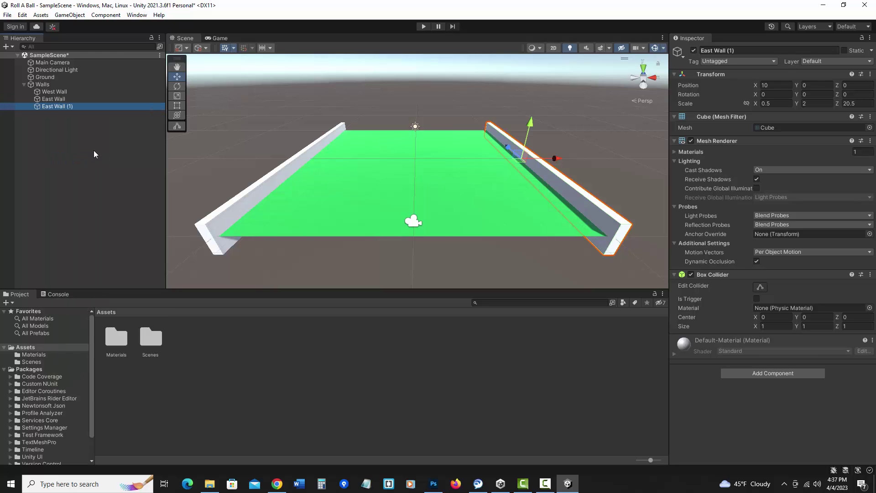
{"action": "left_click", "coordinate": [59, 107]}
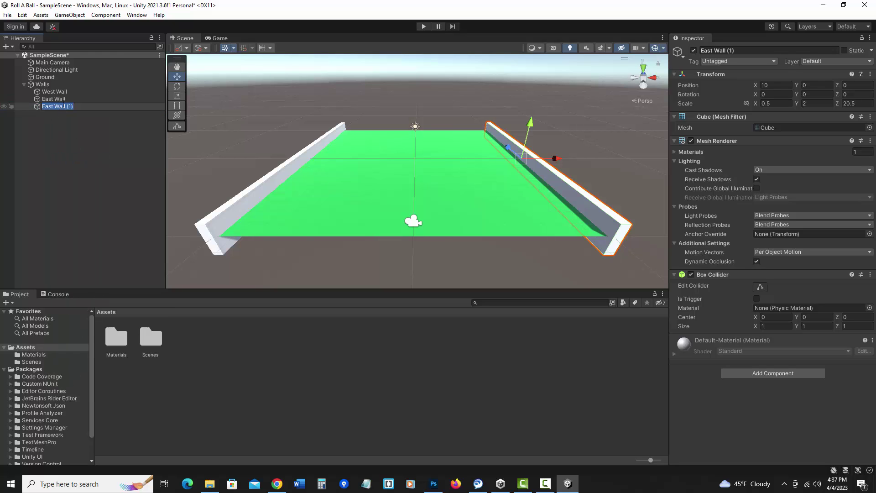
{"action": "type", "text": "North Wall"}
{"action": "key", "text": "Return"}
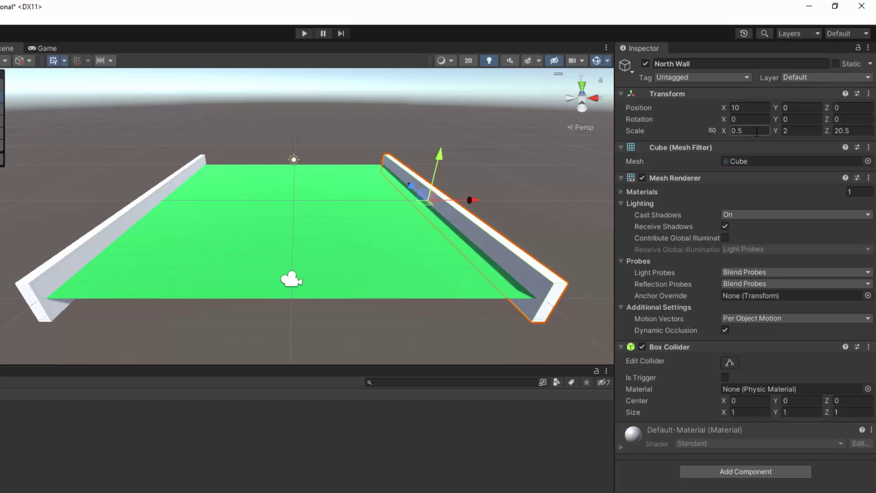
Set the North Wall's scale to 20.5, 2, 0.5
{"action": "left_click", "coordinate": [735, 131]}
{"action": "left_click", "coordinate": [732, 130]}
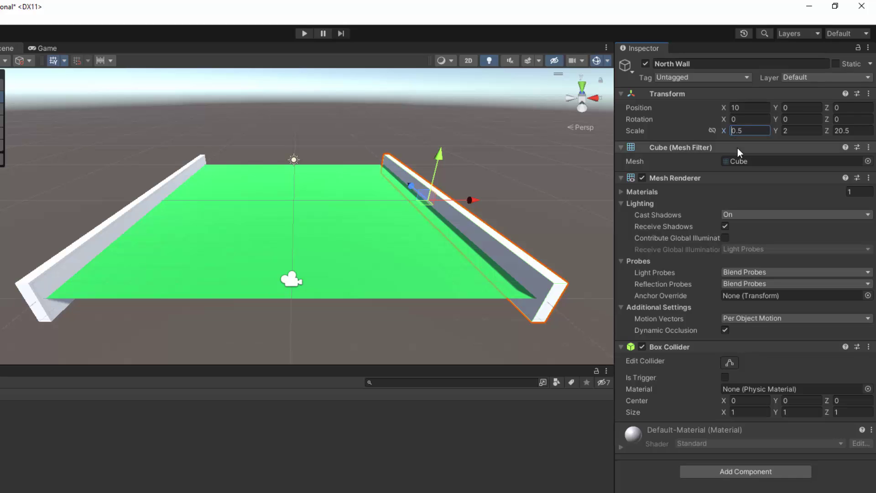
{"action": "type", "text": "2"}
{"action": "left_click", "coordinate": [844, 131]}
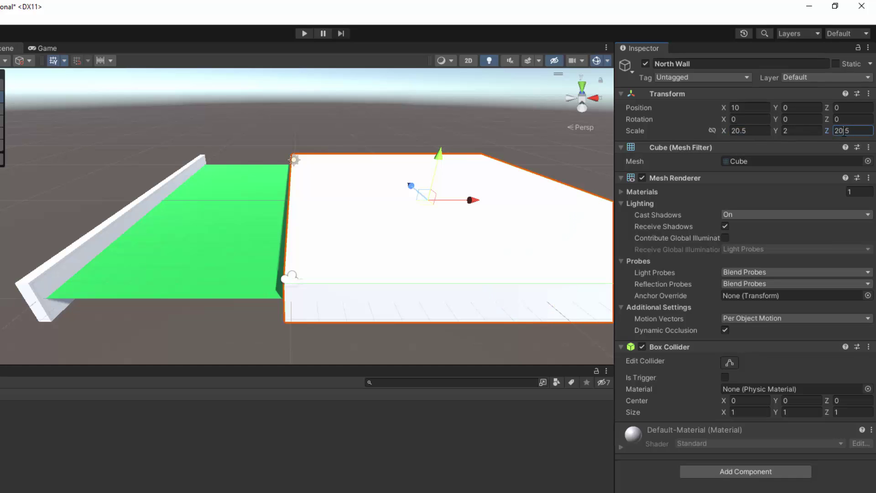
{"action": "key", "text": "BackSpace"}
{"action": "key", "text": "BackSpace"}
{"action": "key", "text": "BackSpace"}
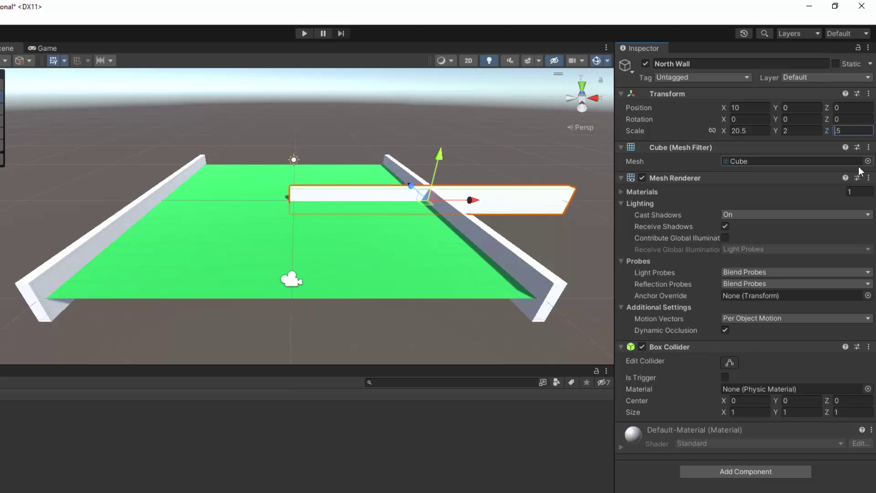
{"action": "type", "text": "0."}
{"action": "key", "text": "shift+Tab"}
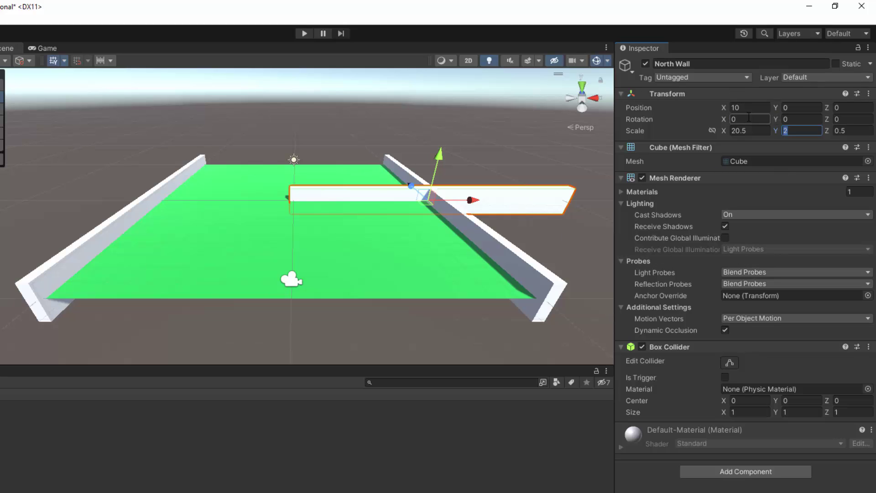
Position the North Wall at X 0, Z 10 along the far edge
{"action": "left_click", "coordinate": [735, 108]}
{"action": "type", "text": "0"}
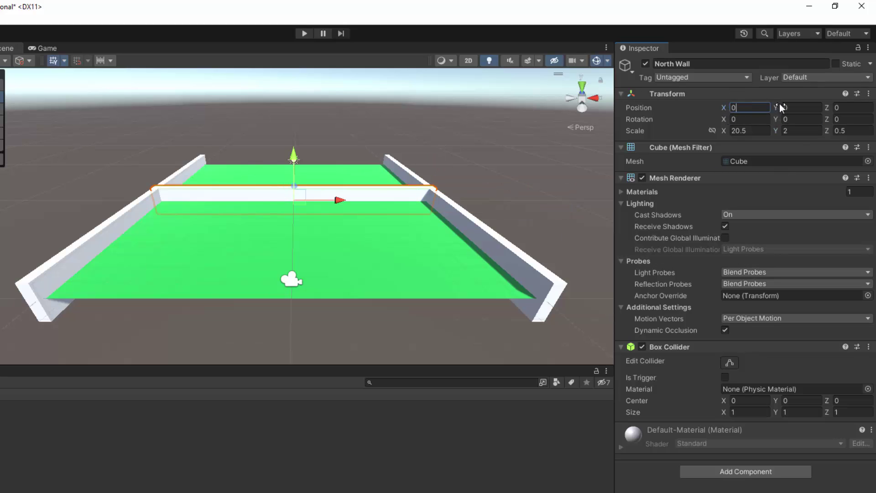
{"action": "key", "text": "Tab"}
{"action": "key", "text": "Tab"}
{"action": "type", "text": "10"}
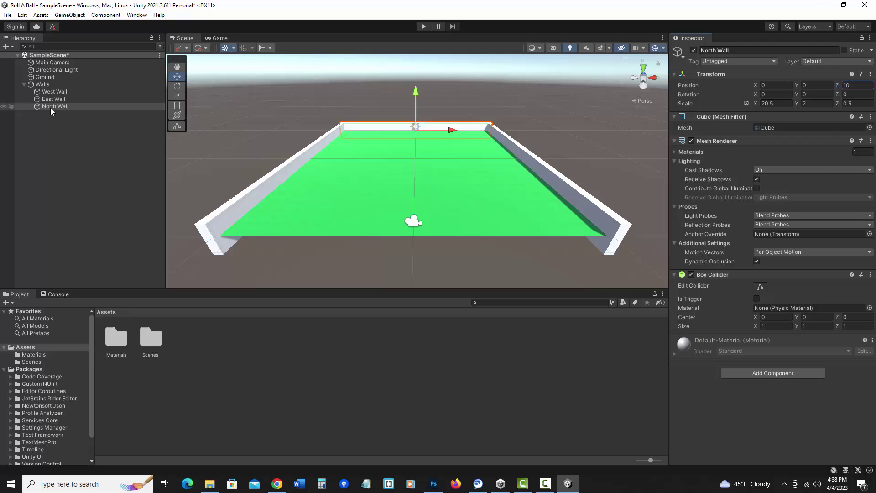
Duplicate North Wall as 'South Wall' and set its Position Z to -10
{"action": "right_click", "coordinate": [50, 107]}
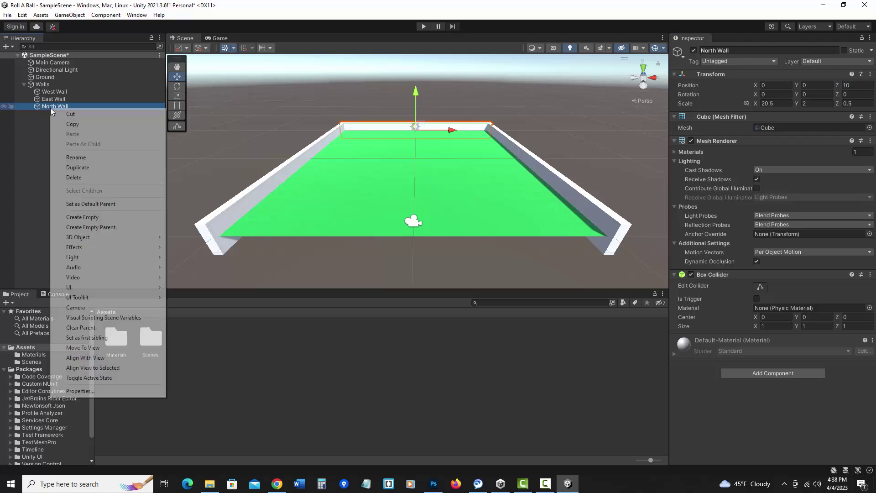
{"action": "left_click", "coordinate": [82, 166]}
{"action": "key", "text": "F2"}
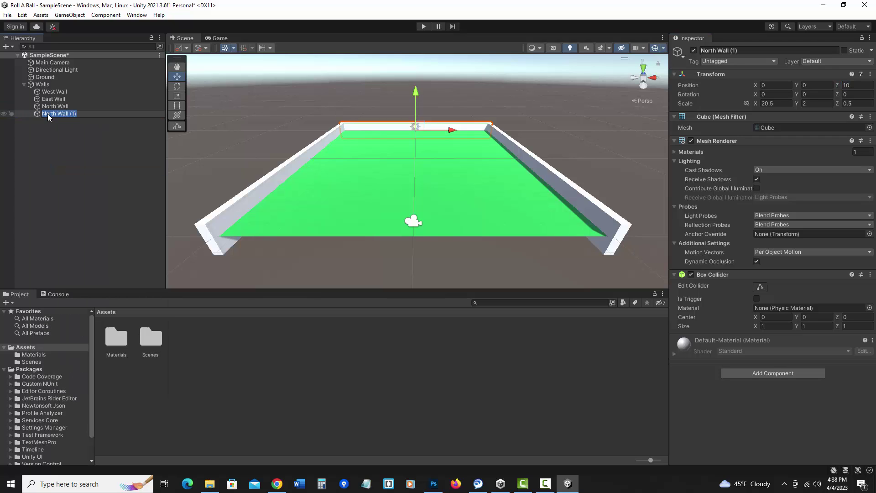
{"action": "type", "text": "South Wall"}
{"action": "key", "text": "Return"}
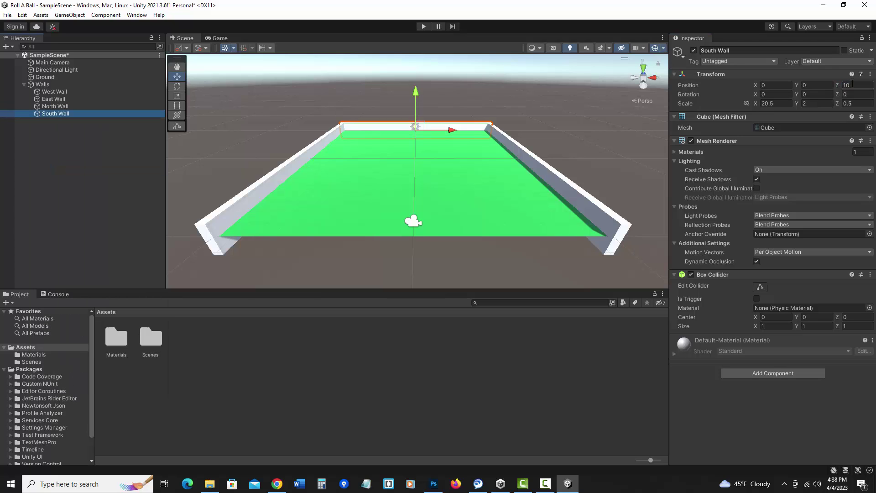
{"action": "left_click", "coordinate": [852, 84]}
{"action": "type", "text": "-10"}
{"action": "key", "text": "Tab"}
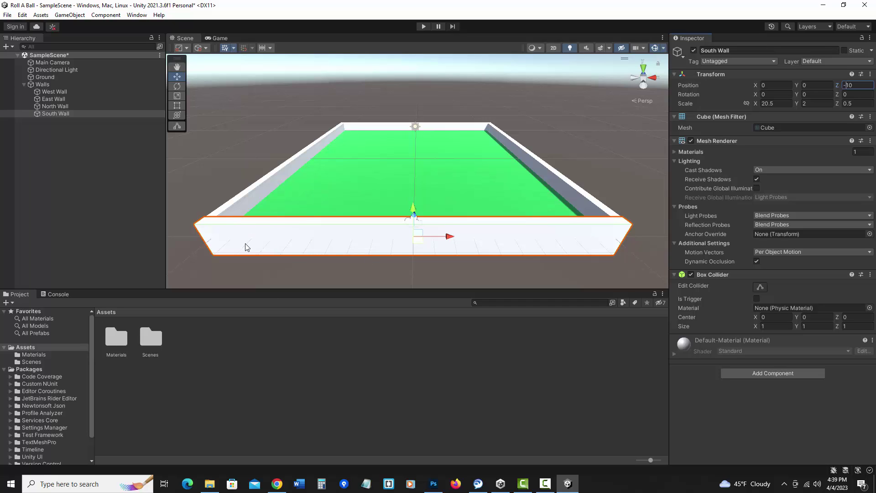
Create a new material named 'walls' in the Materials folder
{"action": "double_click", "coordinate": [119, 340]}
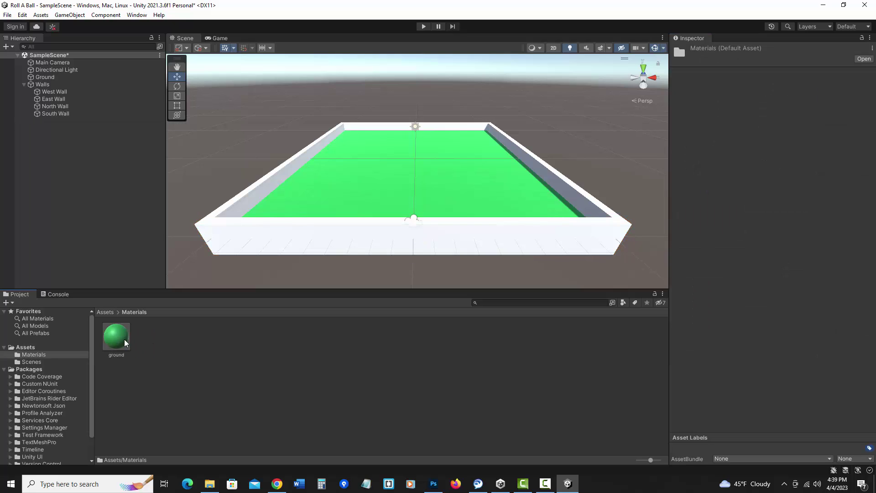
{"action": "right_click", "coordinate": [154, 337]}
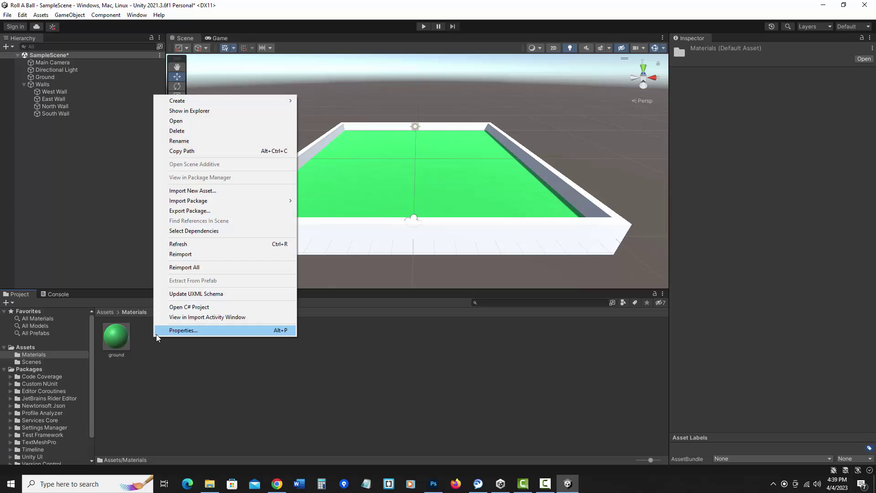
{"action": "mouse_move", "coordinate": [198, 102]}
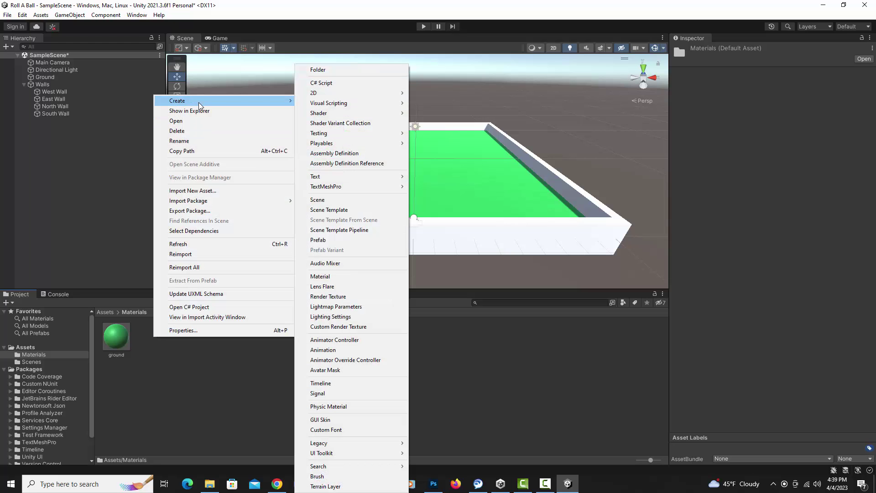
{"action": "left_click", "coordinate": [358, 277]}
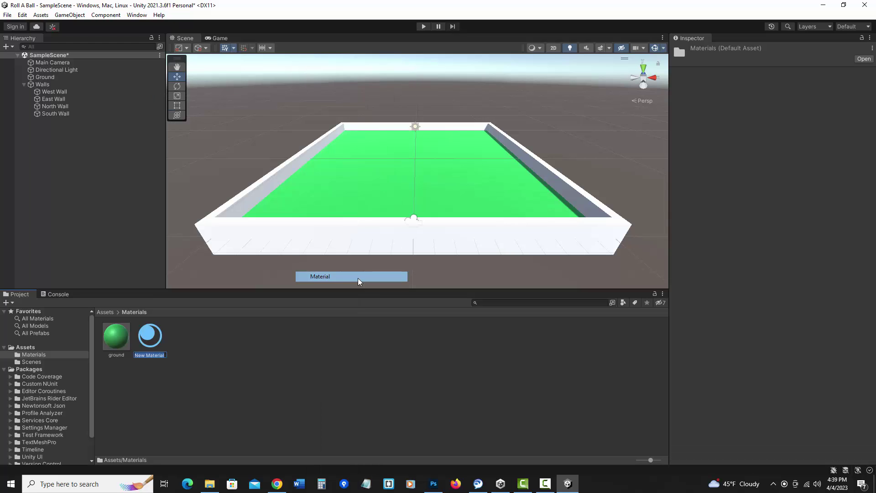
{"action": "left_click", "coordinate": [159, 355]}
{"action": "left_click_drag", "start_coordinate": [163, 358], "coordinate": [135, 358]}
{"action": "type", "text": "walls"}
{"action": "key", "text": "Return"}
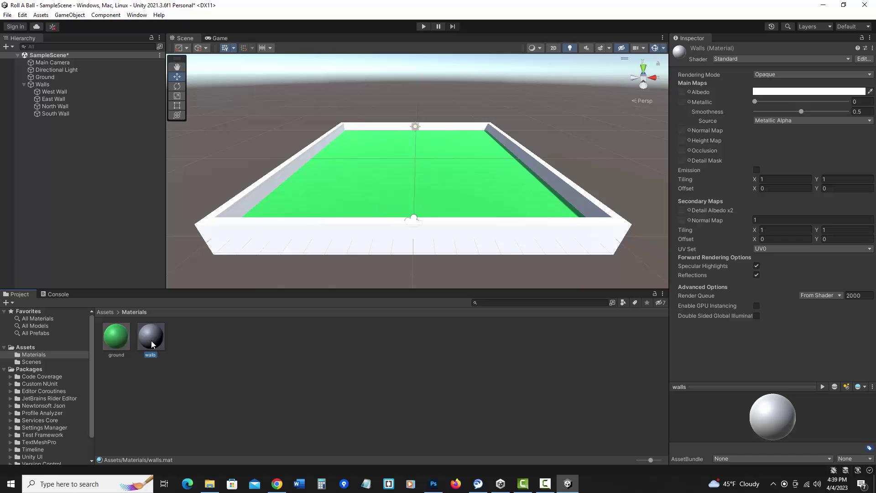
Set the walls material's base colour to dark green
{"action": "left_click", "coordinate": [790, 94]}
{"action": "left_click", "coordinate": [798, 124]}
{"action": "left_click_drag", "start_coordinate": [841, 155], "coordinate": [839, 171]}
Finalise the dark green and drag the walls material onto the West Wall and front wall
{"action": "left_click", "coordinate": [866, 88]}
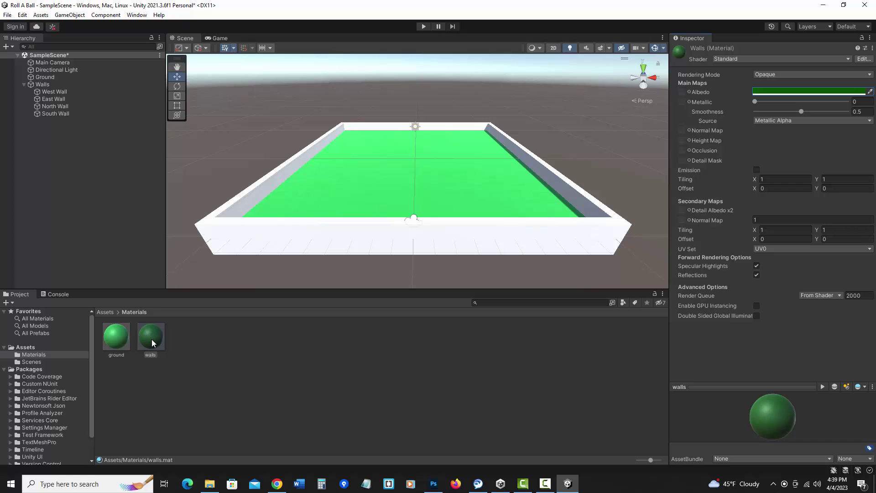
{"action": "left_click_drag", "start_coordinate": [151, 339], "coordinate": [52, 92]}
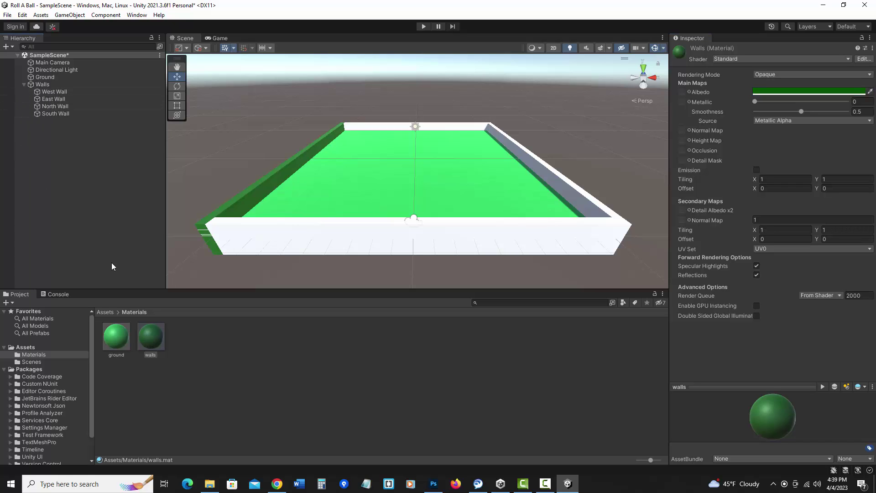
{"action": "left_click_drag", "start_coordinate": [153, 335], "coordinate": [571, 195]}
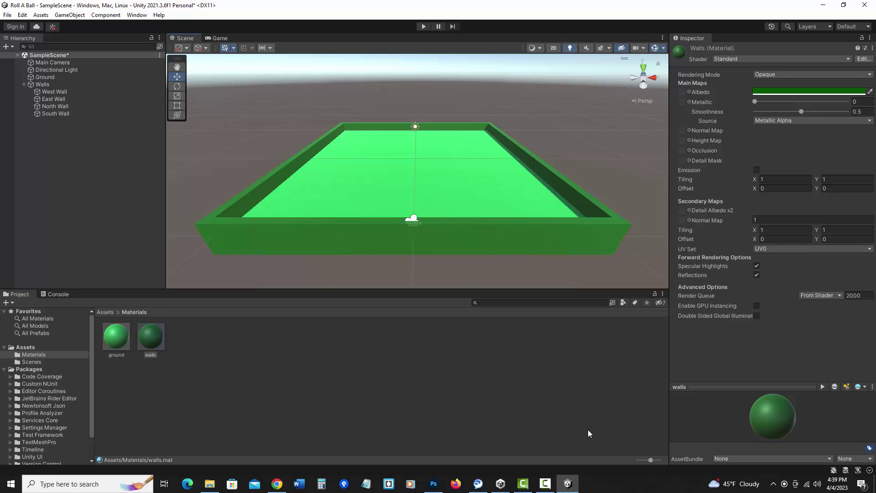
Save the scene via File > Save and switch to the Game view
{"action": "left_click", "coordinate": [7, 15]}
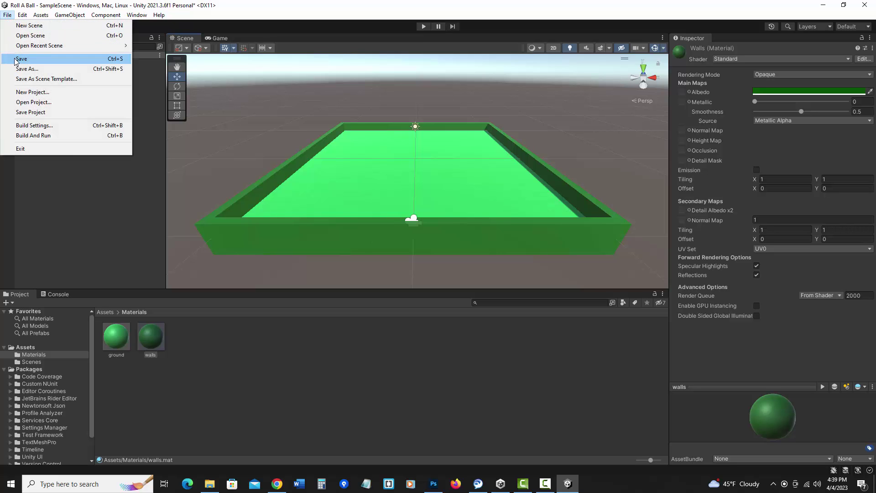
{"action": "left_click", "coordinate": [20, 58]}
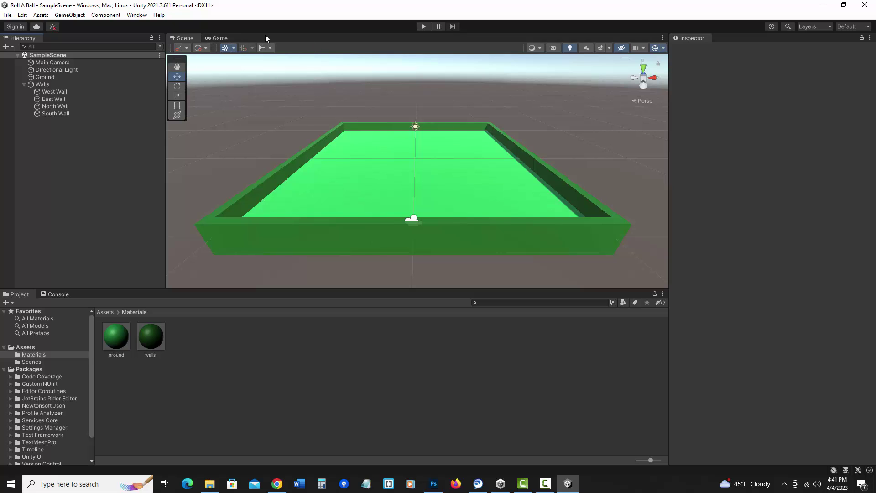
{"action": "left_click", "coordinate": [213, 39]}
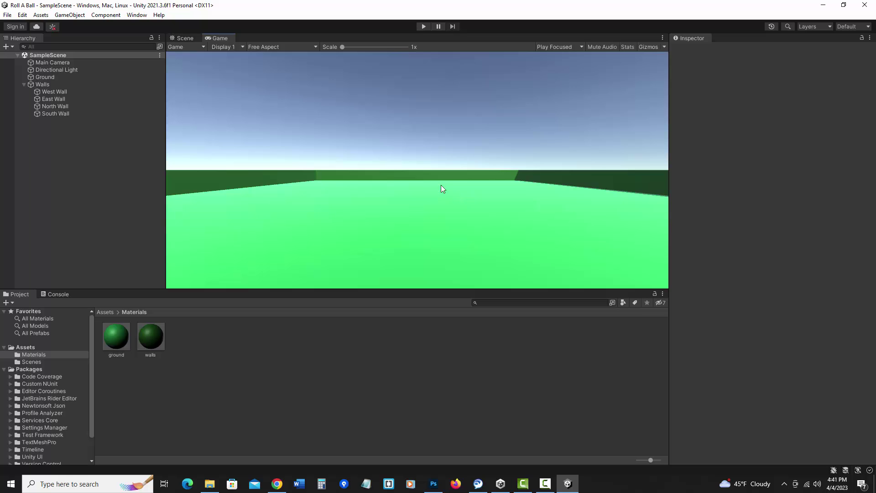
Set Main Camera's Position Y to 10 and Rotation X to 45
{"action": "left_click", "coordinate": [52, 63]}
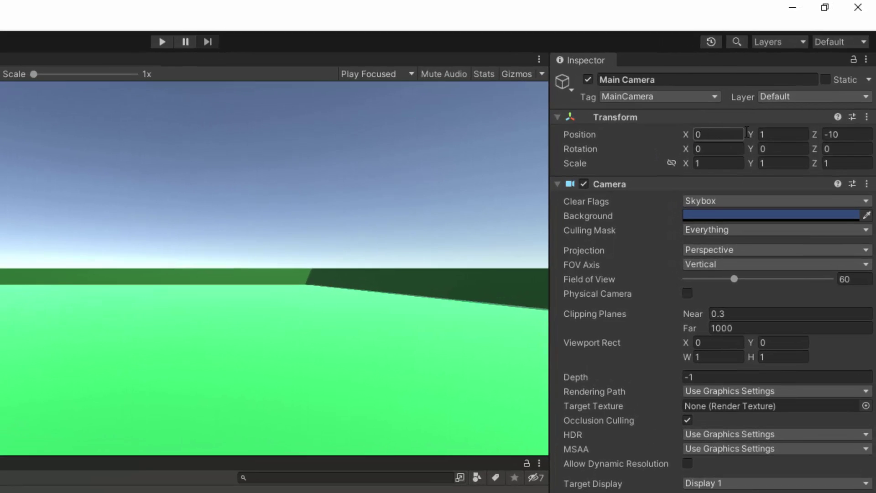
{"action": "left_click", "coordinate": [764, 136]}
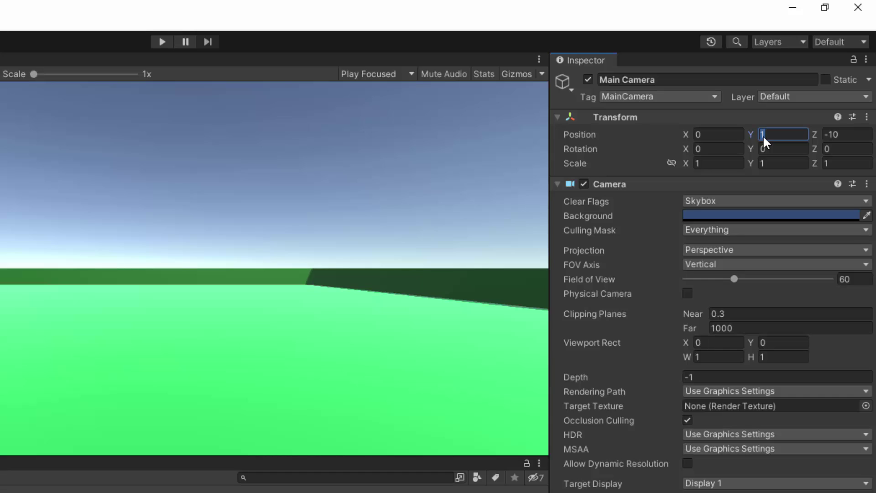
{"action": "type", "text": "0"}
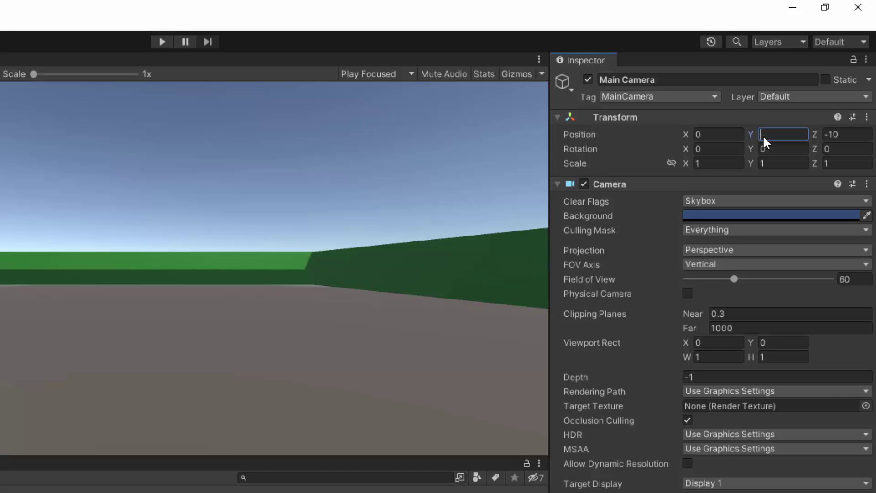
{"action": "type", "text": "10"}
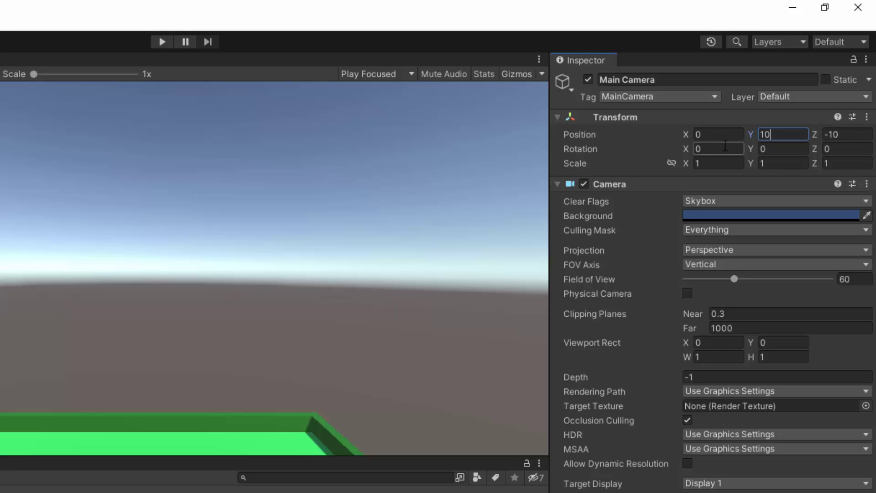
{"action": "left_click", "coordinate": [691, 149]}
{"action": "type", "text": "45"}
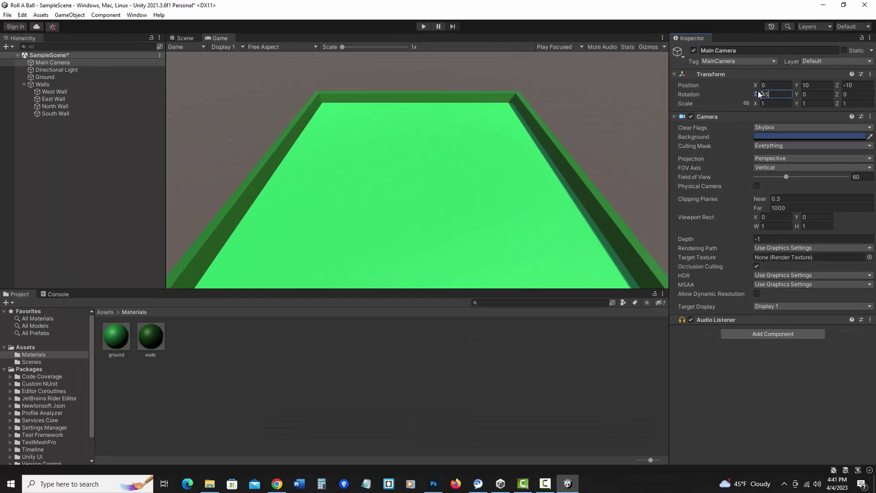
{"action": "left_click", "coordinate": [319, 86]}
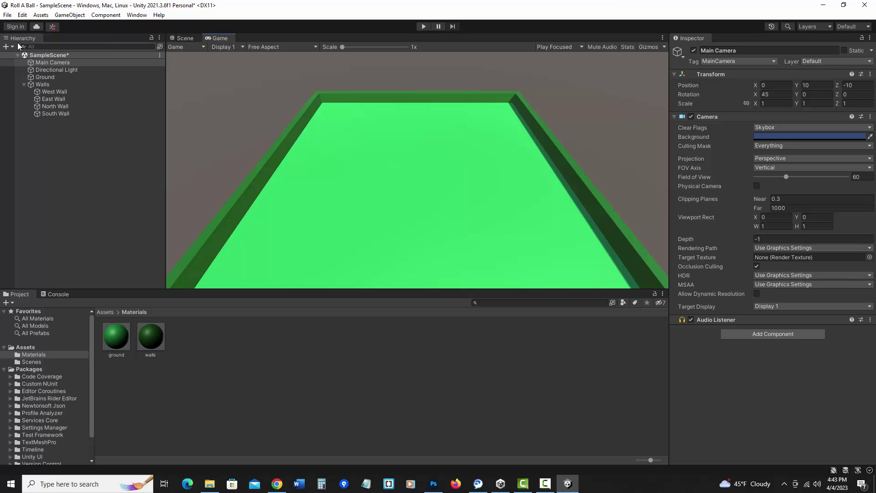
Save the scene, then Save As 'MiniGame' in the Assets/Scenes folder
{"action": "left_click", "coordinate": [8, 15]}
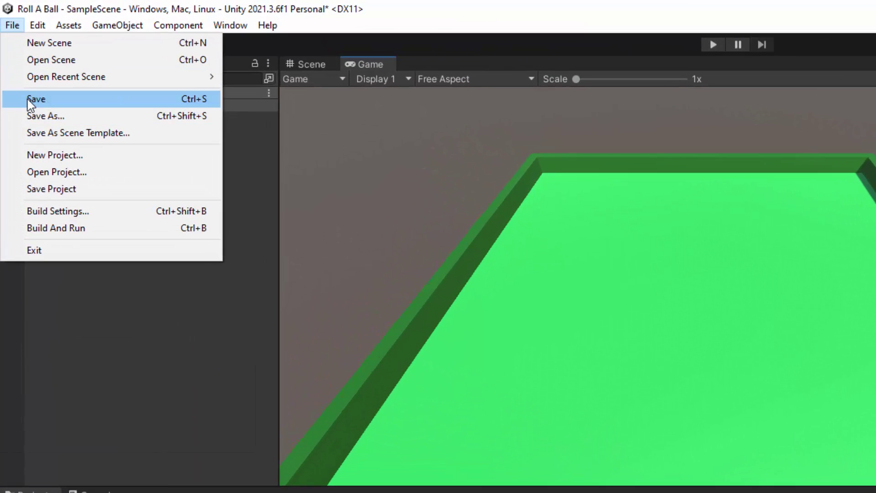
{"action": "left_click", "coordinate": [28, 100]}
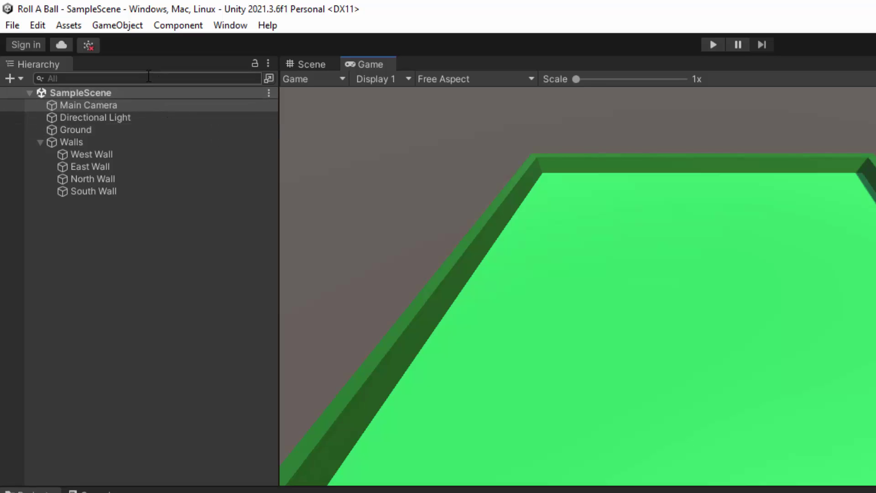
{"action": "left_click", "coordinate": [12, 25]}
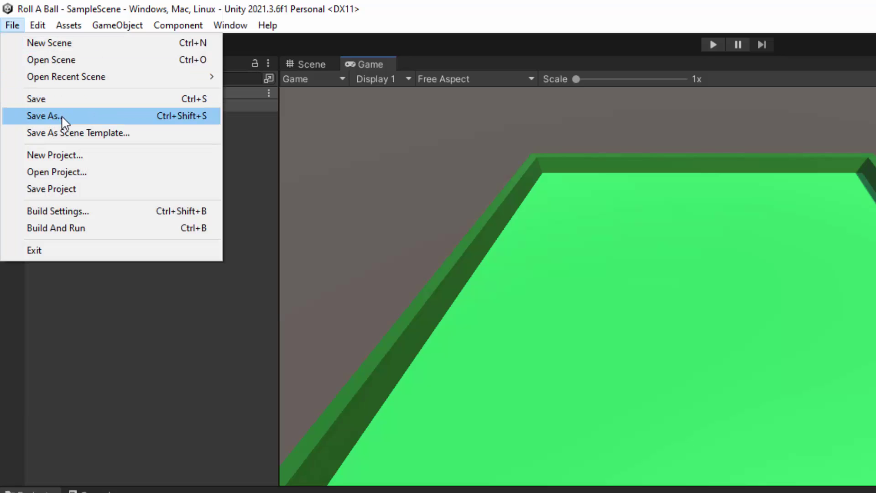
{"action": "left_click", "coordinate": [64, 118]}
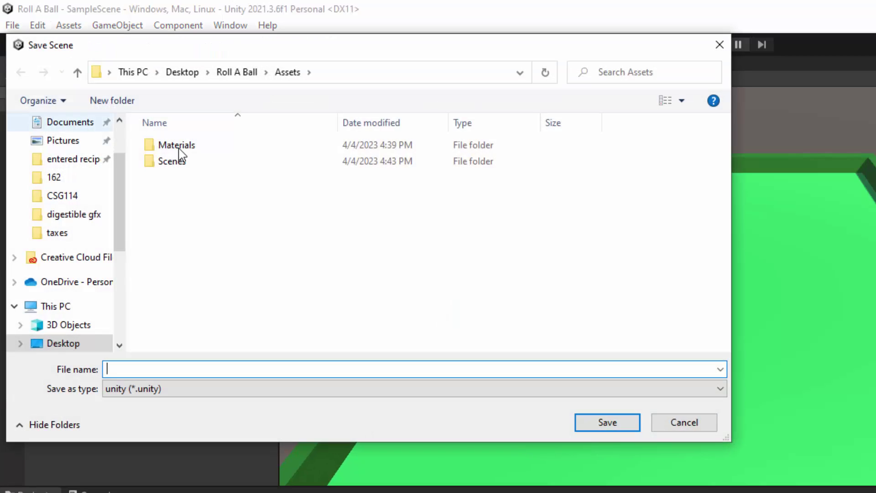
{"action": "double_click", "coordinate": [175, 164]}
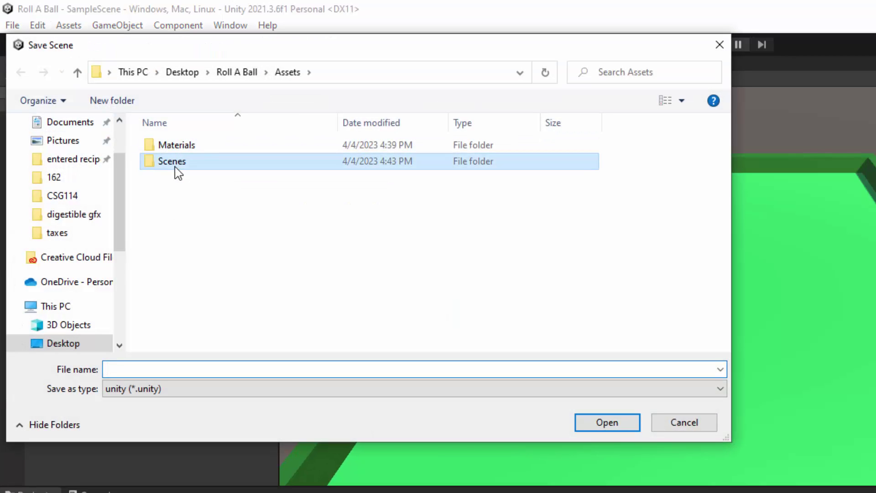
{"action": "left_click", "coordinate": [145, 367]}
{"action": "type", "text": "MiniGame"}
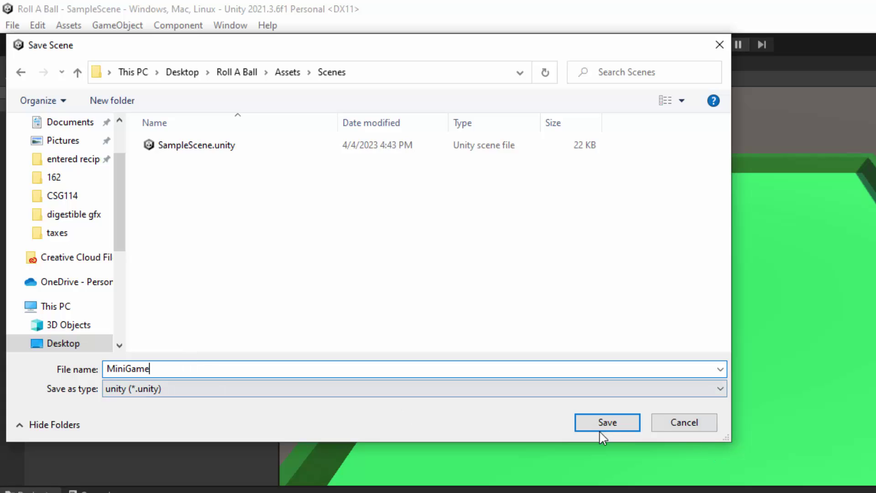
{"action": "left_click", "coordinate": [617, 429]}
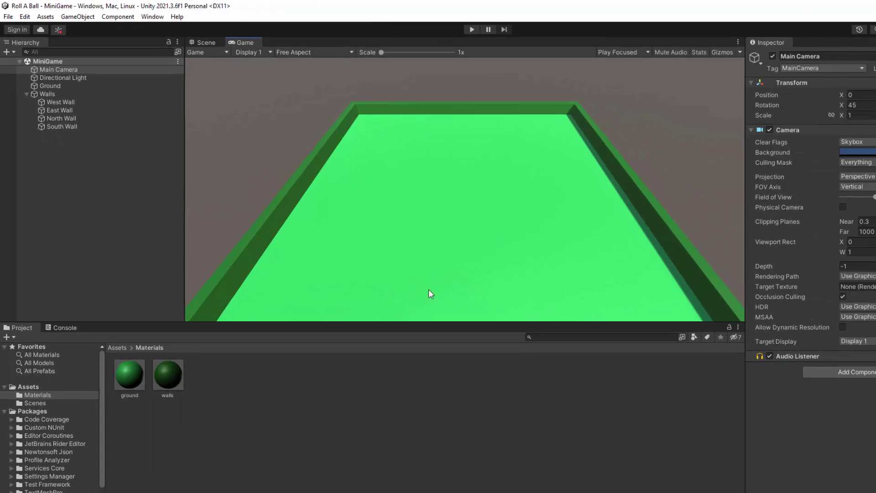